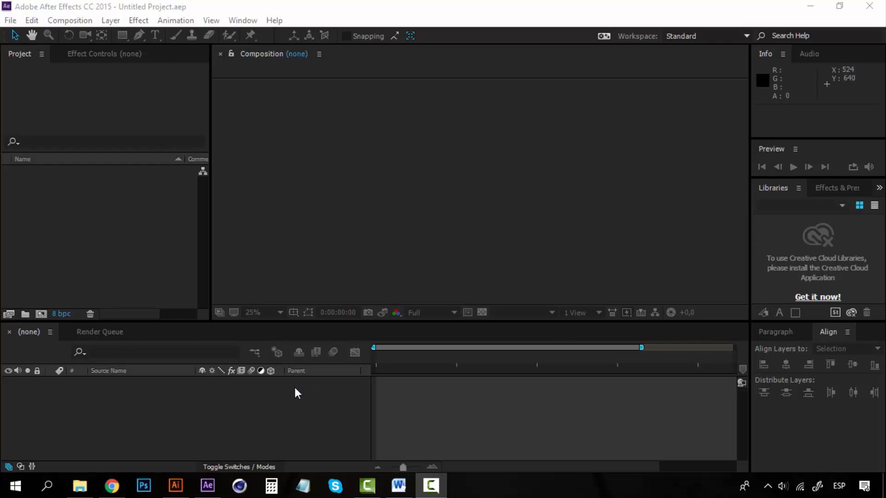
{"action": "left_click", "coordinate": [460, 232]}
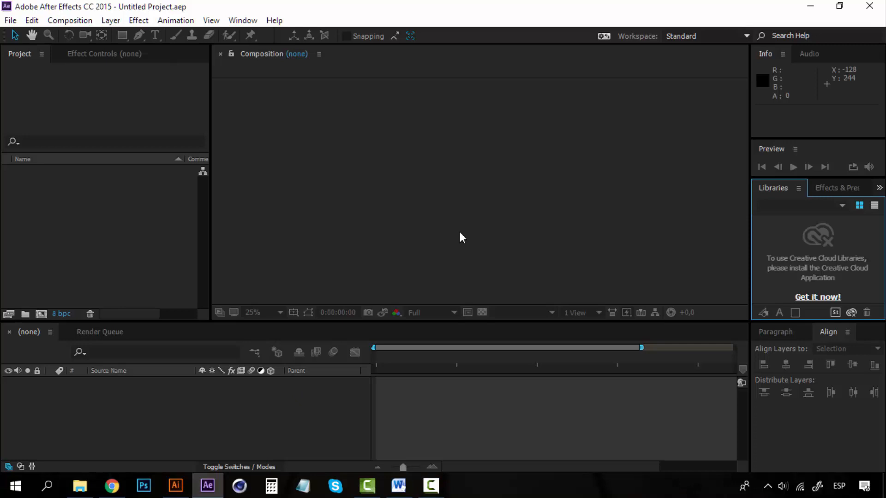
{"action": "left_click", "coordinate": [157, 227]}
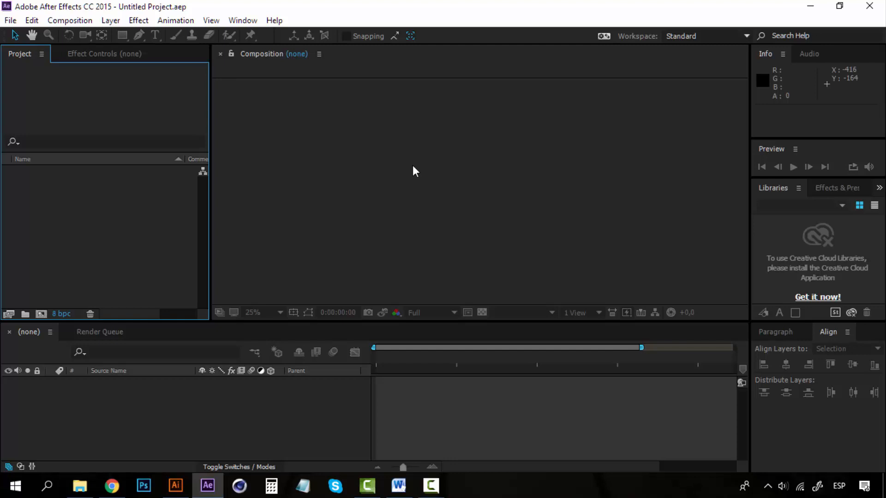
Step: Switch to Illustrator and examine the snail, tiger, turtle and rabbit illustrations on the artboard up close
{"action": "left_click", "coordinate": [176, 485]}
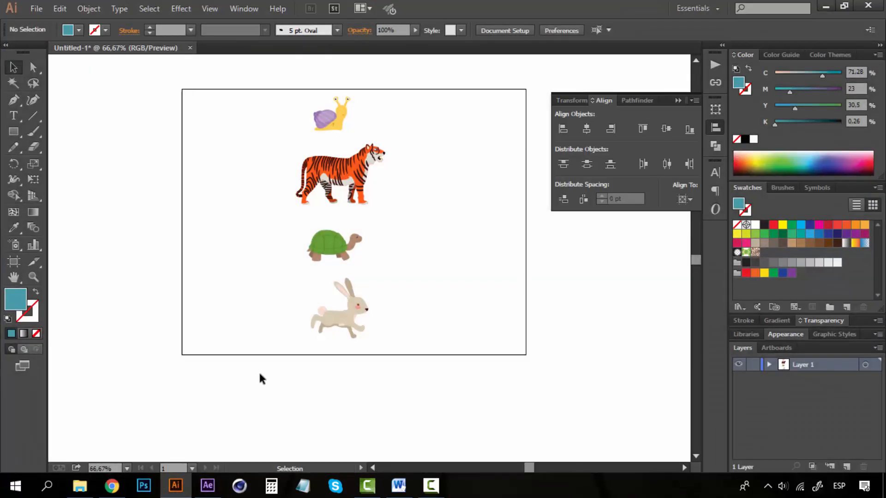
{"action": "left_click_drag", "start_coordinate": [396, 196], "coordinate": [417, 244]}
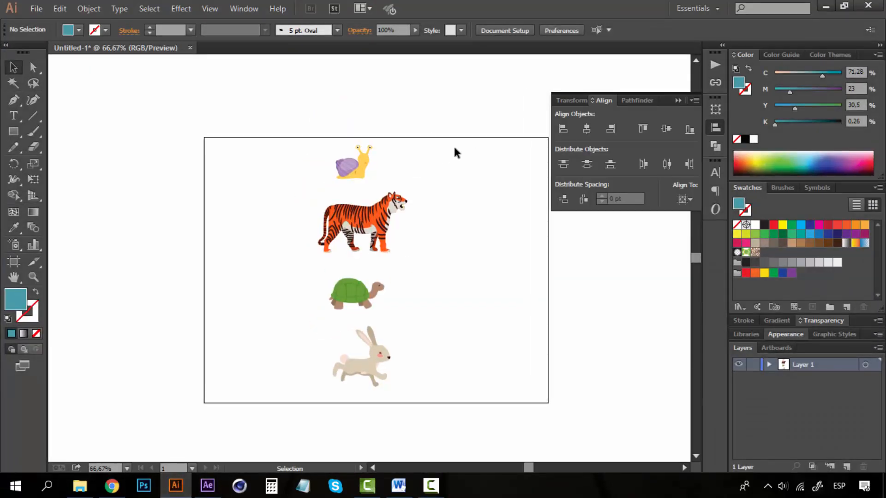
{"action": "left_click_drag", "start_coordinate": [444, 147], "coordinate": [521, 338]}
{"action": "key", "text": "z"}
{"action": "left_click", "coordinate": [340, 229]}
{"action": "left_click_drag", "start_coordinate": [372, 191], "coordinate": [292, 191]}
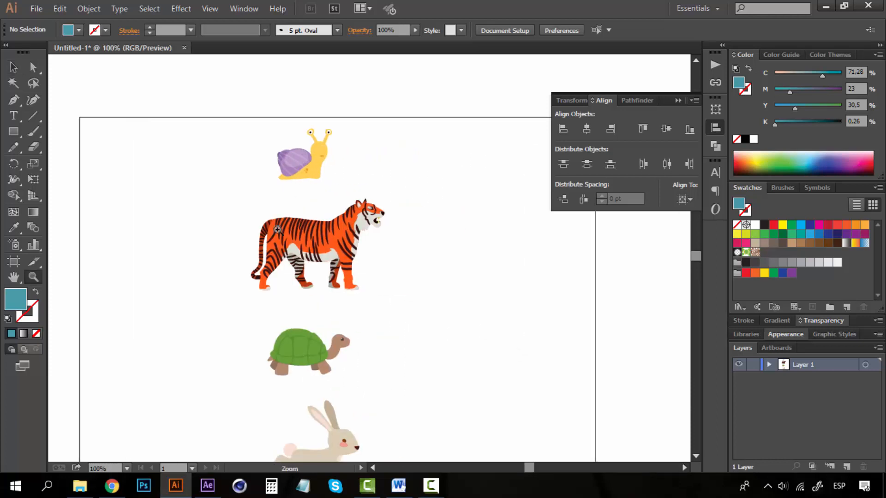
{"action": "left_click_drag", "start_coordinate": [354, 308], "coordinate": [332, 207]}
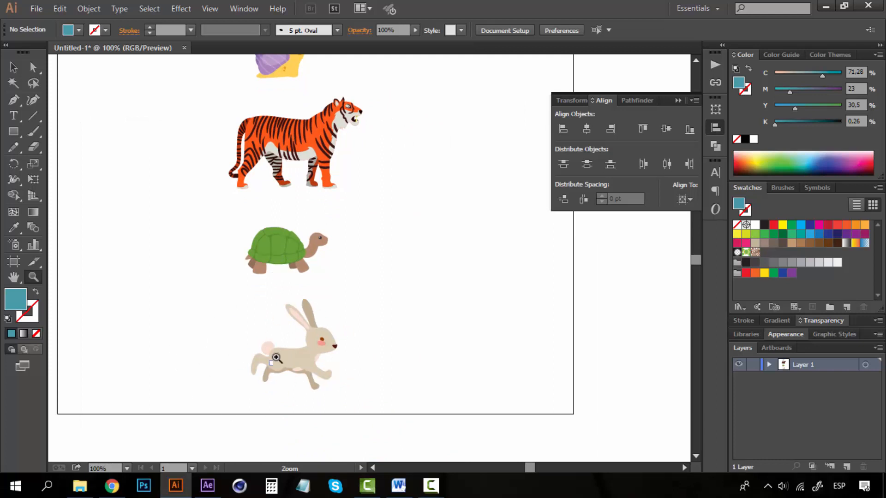
{"action": "left_click_drag", "start_coordinate": [325, 237], "coordinate": [334, 279]}
{"action": "left_click", "coordinate": [313, 304], "text": "alt"}
{"action": "left_click_drag", "start_coordinate": [308, 310], "coordinate": [294, 344]}
{"action": "key", "text": "v"}
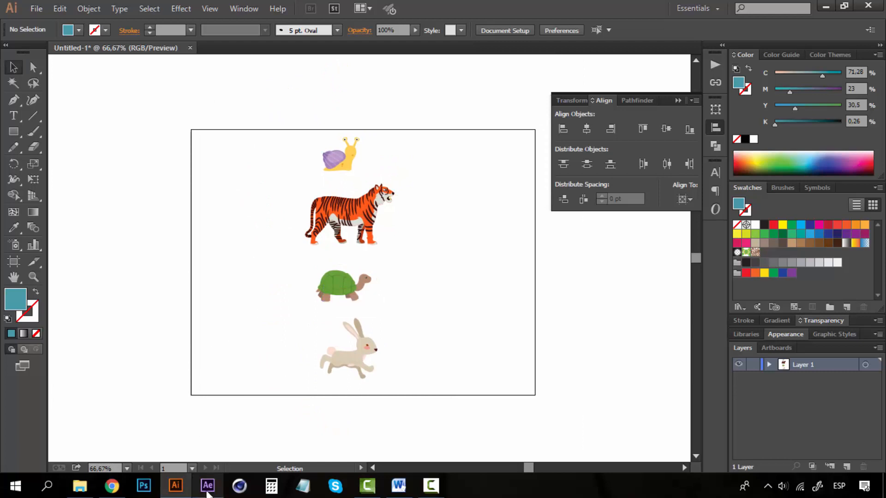
{"action": "mouse_move", "coordinate": [208, 493]}
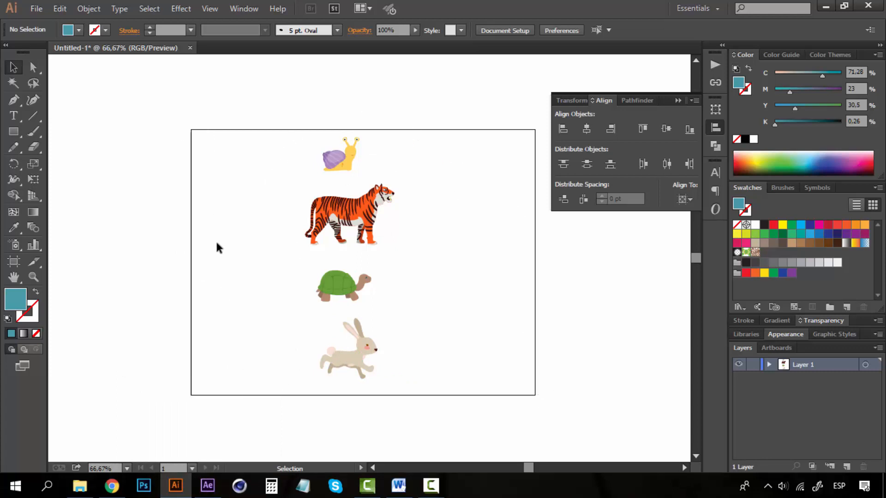
{"action": "key", "text": "z"}
{"action": "left_click", "coordinate": [400, 243]}
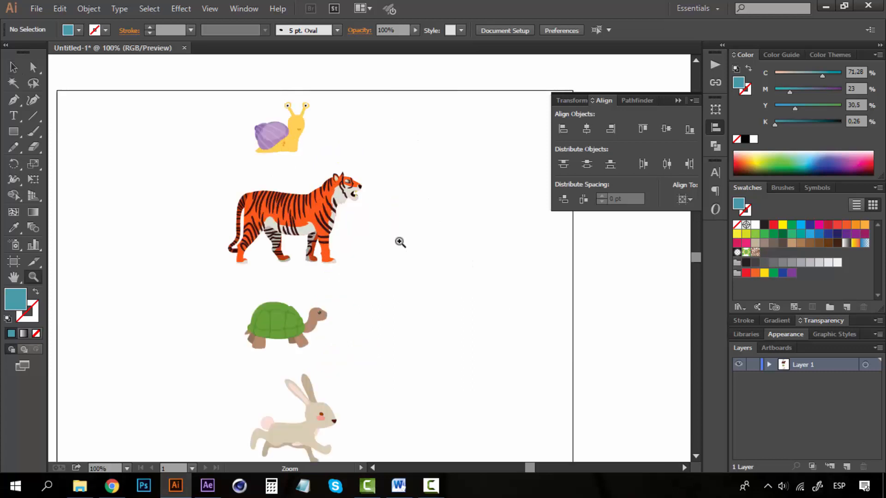
{"action": "left_click", "coordinate": [366, 281], "text": "alt"}
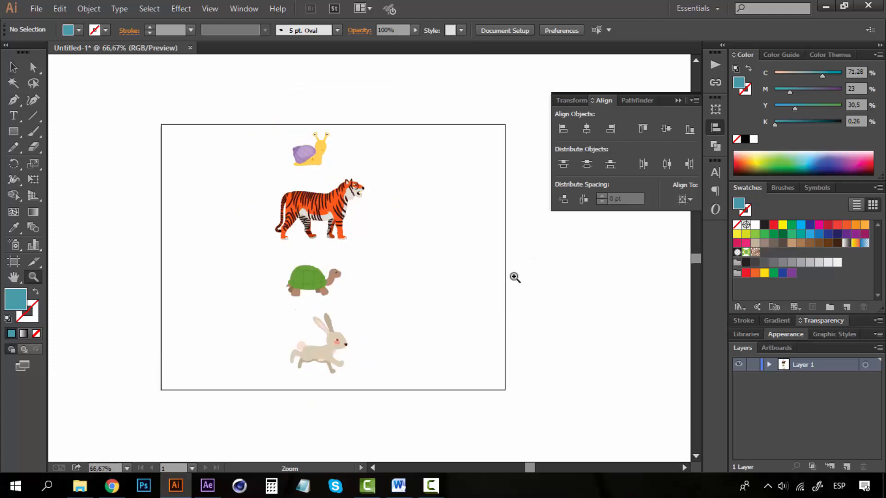
{"action": "left_click", "coordinate": [357, 222]}
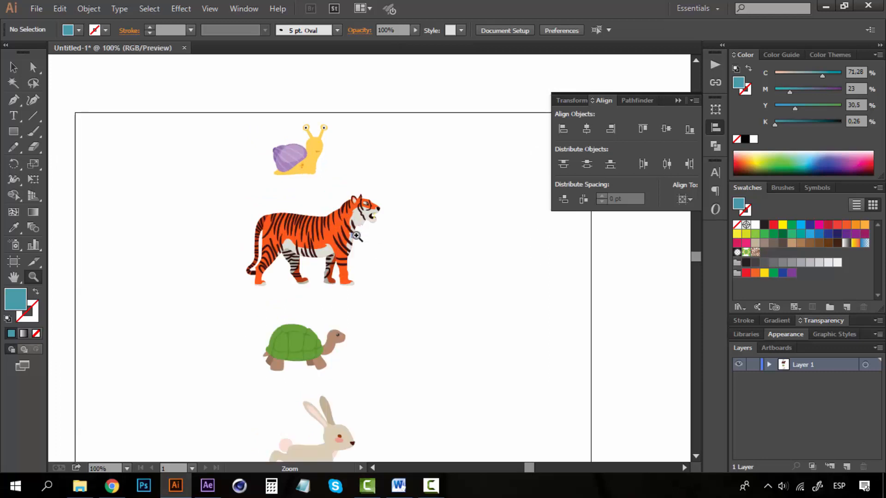
{"action": "key", "text": "space"}
{"action": "left_click_drag", "start_coordinate": [367, 234], "coordinate": [370, 220]}
{"action": "key", "text": "space"}
{"action": "left_click_drag", "start_coordinate": [317, 165], "coordinate": [317, 213]}
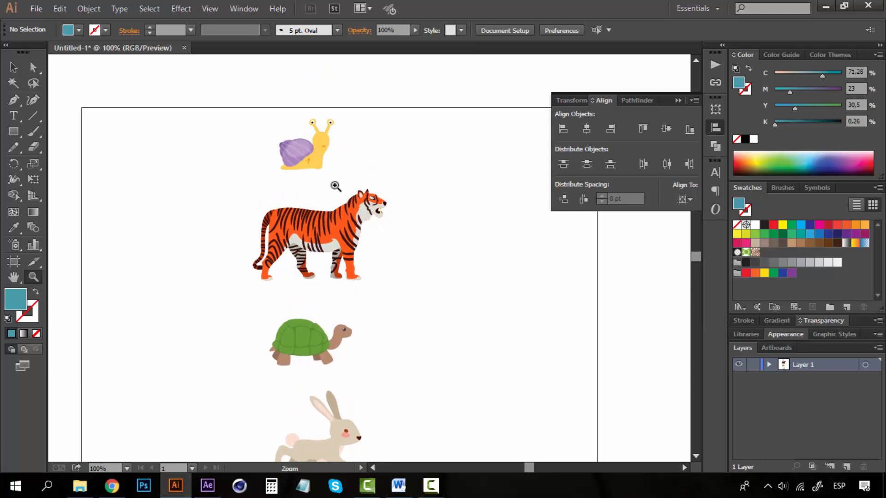
{"action": "key", "text": "ctrl+minus"}
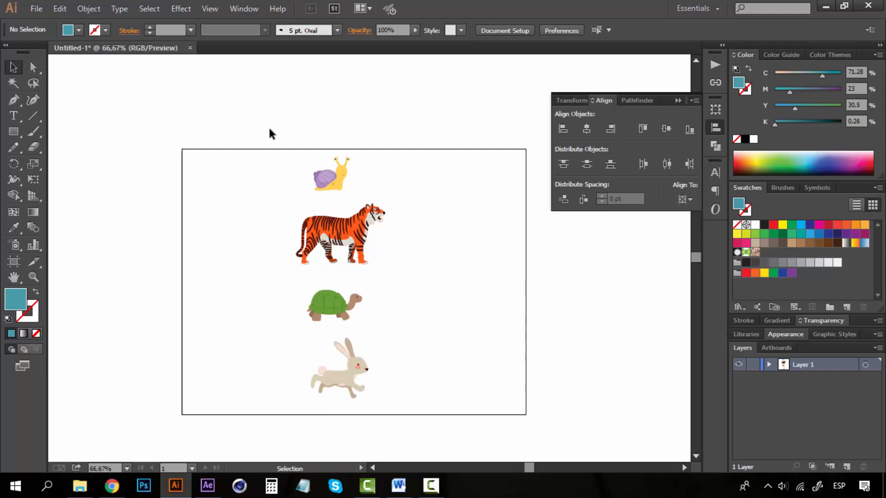
{"action": "left_click_drag", "start_coordinate": [271, 132], "coordinate": [375, 397]}
{"action": "left_click", "coordinate": [417, 101]}
{"action": "key", "text": "z"}
{"action": "left_click", "coordinate": [383, 244]}
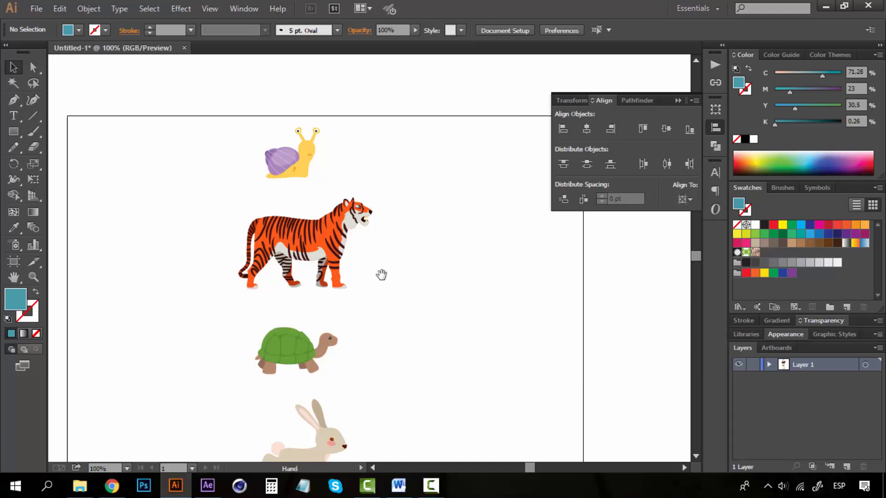
{"action": "left_click_drag", "start_coordinate": [381, 275], "coordinate": [390, 187]}
{"action": "key", "text": "z"}
{"action": "left_click", "coordinate": [368, 259], "text": "alt"}
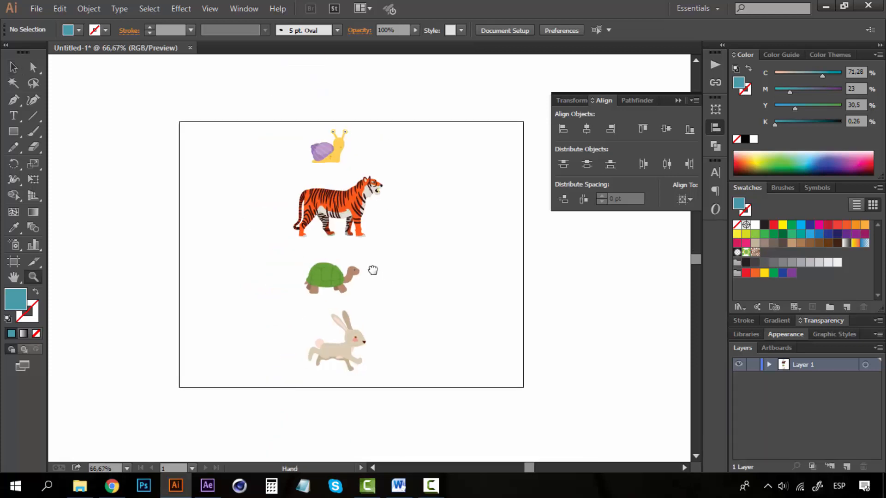
{"action": "key", "text": "v"}
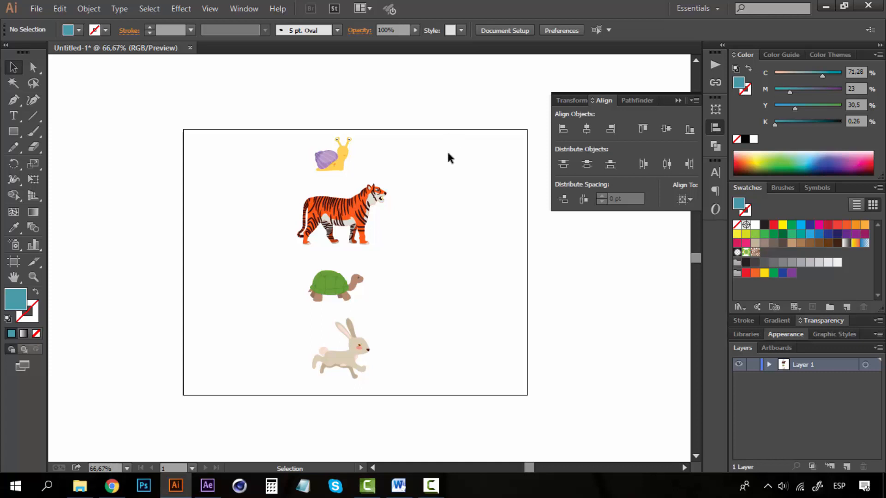
Step: Move all four animals together to the left side of the artboard and align them by their left edges
{"action": "left_click_drag", "start_coordinate": [458, 135], "coordinate": [284, 376]}
{"action": "left_click_drag", "start_coordinate": [357, 201], "coordinate": [265, 220]}
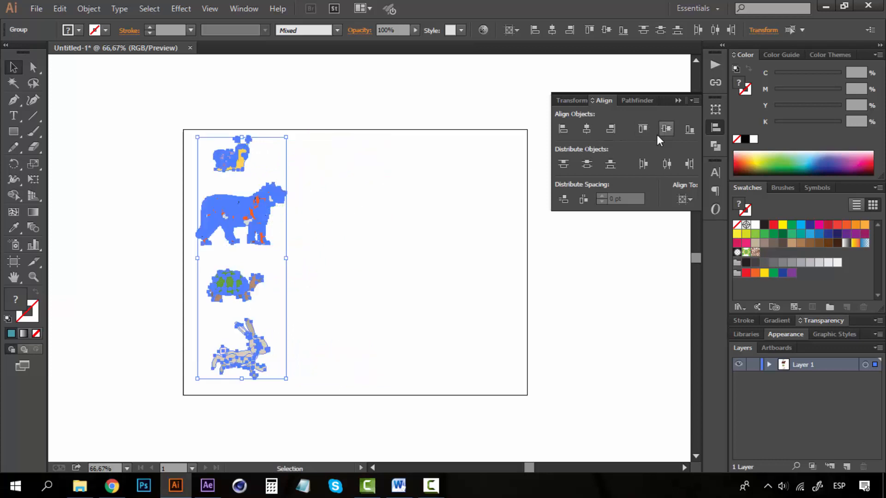
{"action": "left_click", "coordinate": [562, 130]}
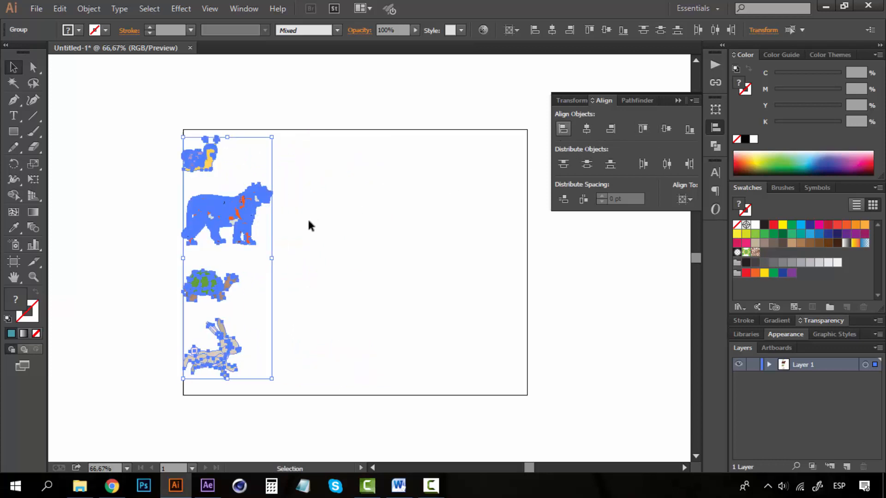
Step: Shift the aligned column of animals slightly inward from the artboard's left edge and nudge it down a little
{"action": "left_click_drag", "start_coordinate": [199, 206], "coordinate": [224, 211]}
{"action": "key", "text": "Down"}
{"action": "key", "text": "Down"}
{"action": "key", "text": "Down"}
{"action": "key", "text": "Down"}
{"action": "key", "text": "Down"}
{"action": "key", "text": "Down"}
{"action": "key", "text": "Down"}
{"action": "key", "text": "Down"}
{"action": "key", "text": "Down"}
{"action": "key", "text": "Down"}
{"action": "key", "text": "Down"}
{"action": "key", "text": "Down"}
{"action": "key", "text": "Down"}
{"action": "key", "text": "Down"}
{"action": "key", "text": "Down"}
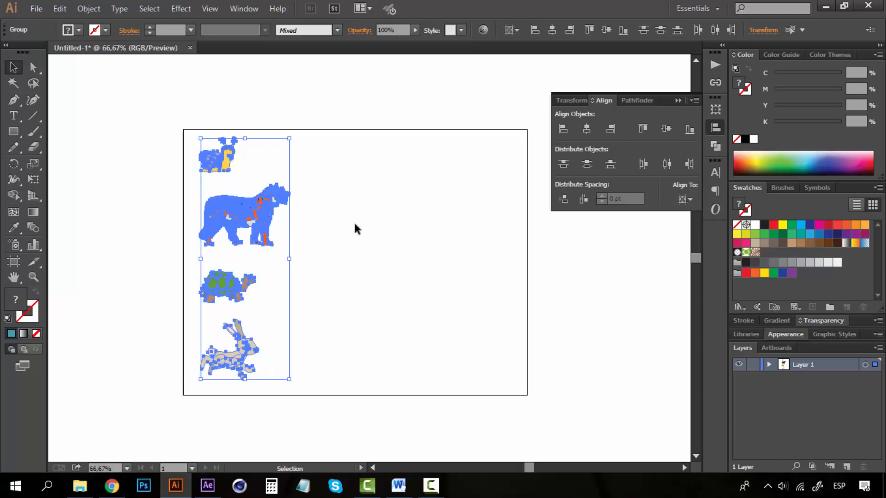
{"action": "left_click", "coordinate": [356, 228]}
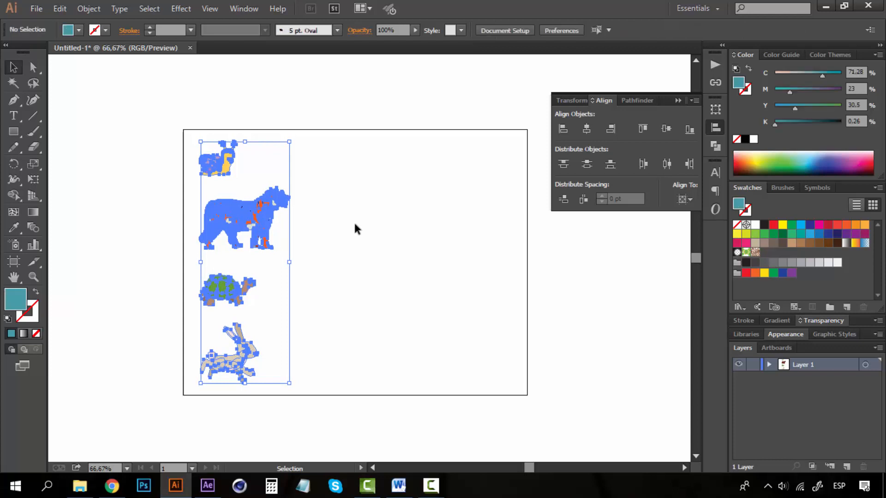
Step: Select the snail, tiger, turtle and rabbit one by one to check that each is a separate group
{"action": "left_click", "coordinate": [216, 160]}
{"action": "left_click", "coordinate": [258, 247]}
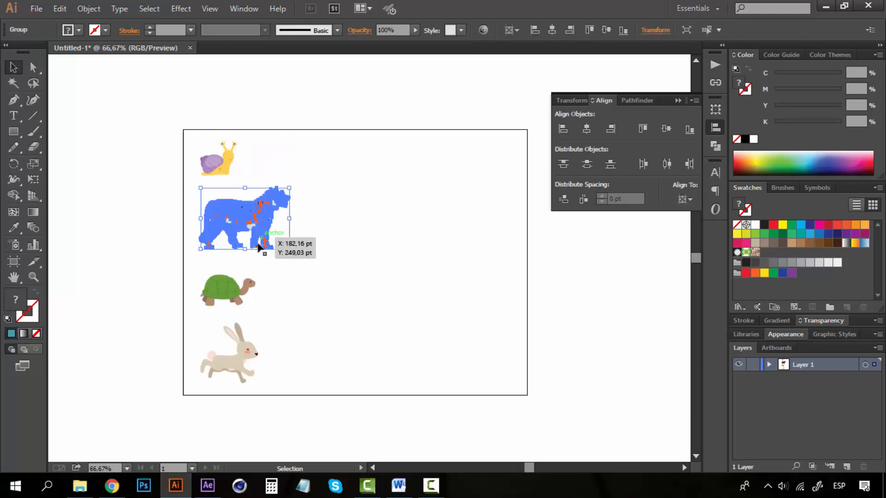
{"action": "left_click", "coordinate": [228, 299]}
{"action": "left_click", "coordinate": [238, 365]}
{"action": "left_click", "coordinate": [235, 297]}
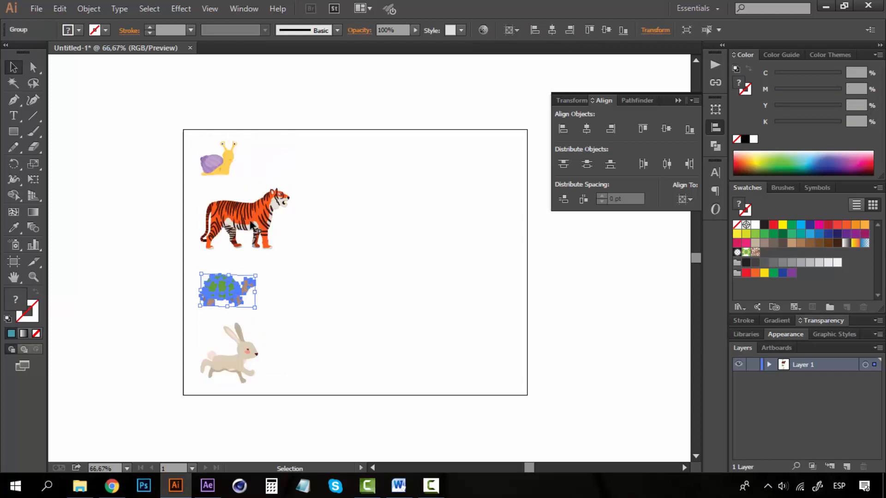
{"action": "left_click", "coordinate": [255, 228]}
{"action": "left_click", "coordinate": [224, 161]}
{"action": "left_click", "coordinate": [459, 273]}
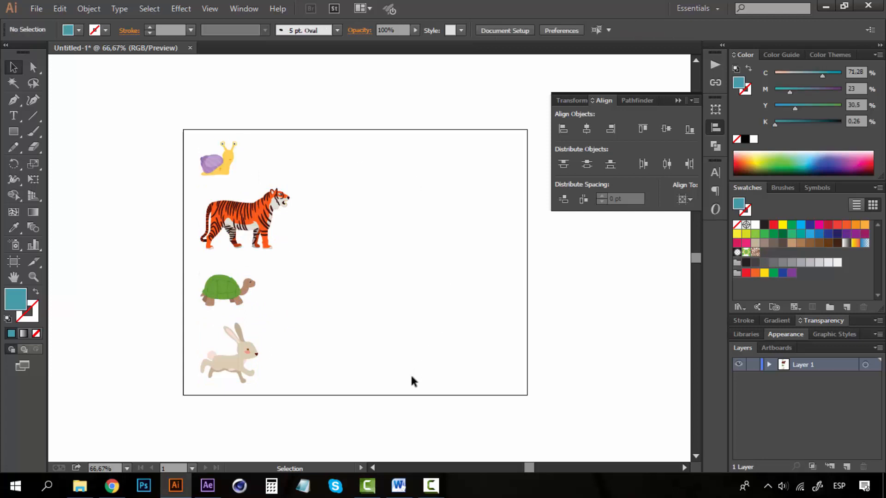
Step: Select all four animals and split them into separate sublayers with Release to Layers (Sequence)
{"action": "left_click_drag", "start_coordinate": [402, 409], "coordinate": [165, 136]}
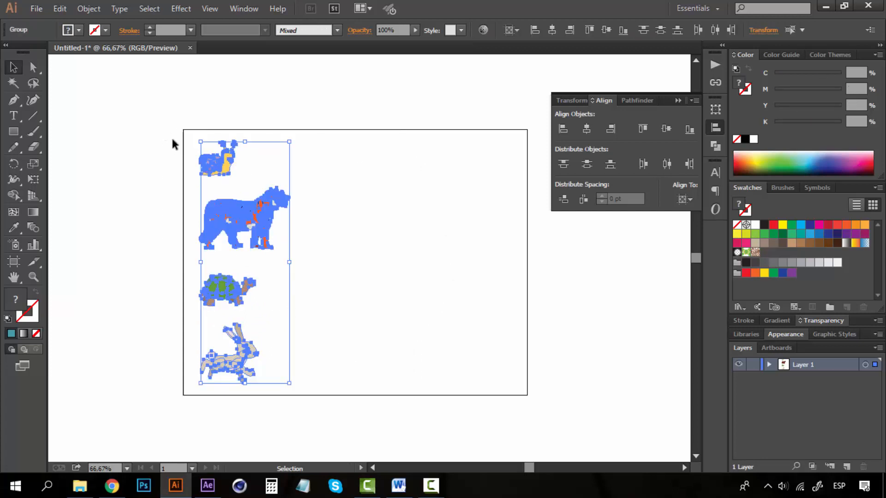
{"action": "left_click", "coordinate": [878, 348]}
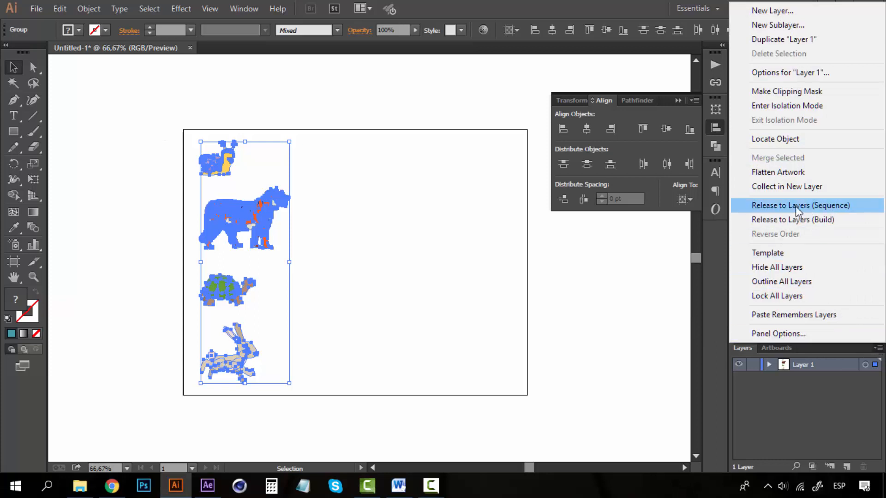
{"action": "left_click", "coordinate": [836, 208]}
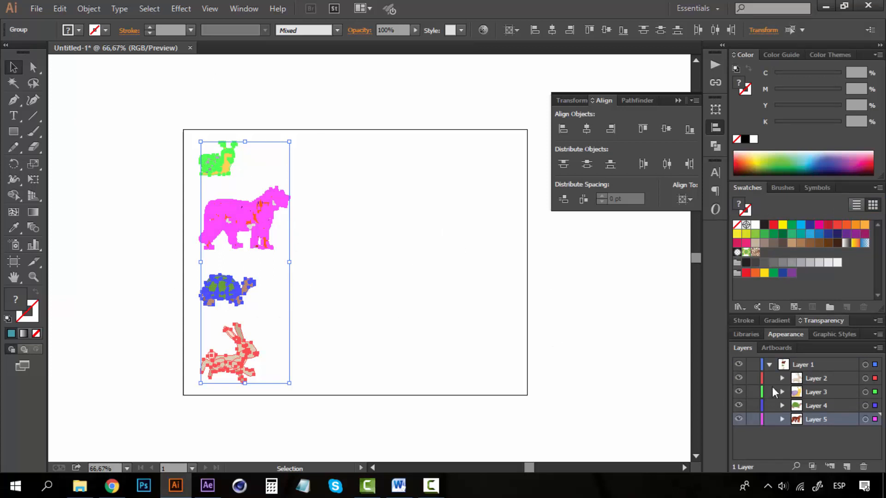
Step: Move the four animal sublayers out of Layer 1 to the top level and delete the emptied Layer 1
{"action": "left_click", "coordinate": [809, 378], "text": "shift"}
{"action": "left_click_drag", "start_coordinate": [816, 383], "coordinate": [812, 367]}
{"action": "left_click", "coordinate": [808, 418]}
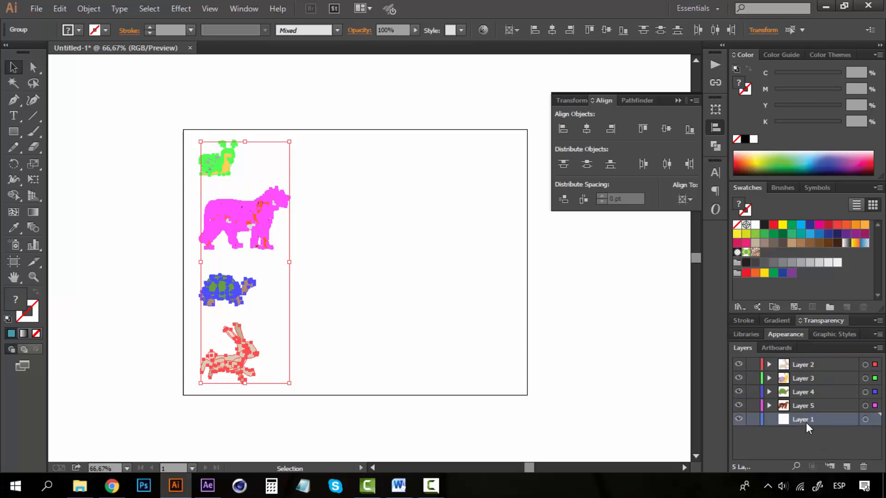
{"action": "left_click", "coordinate": [861, 466]}
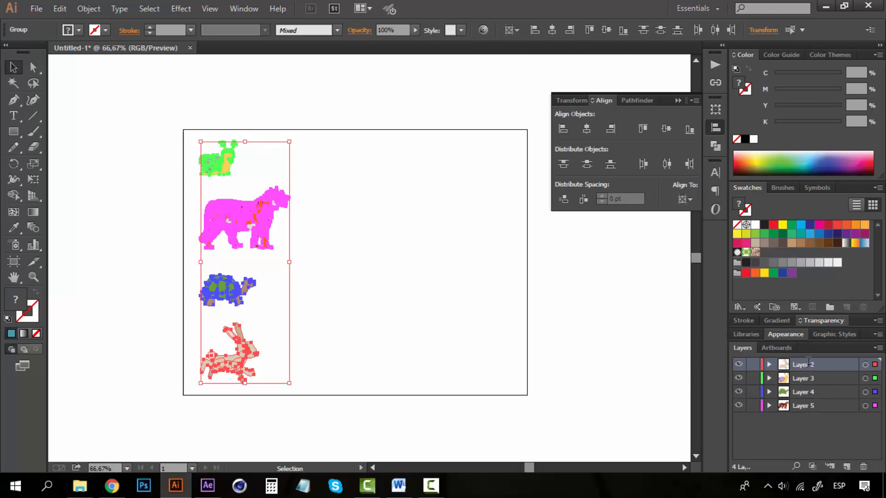
Step: Rename the four layers Rabbit, Snail, Turtle and Tiger to match their artwork, and deselect the animals
{"action": "double_click", "coordinate": [807, 364]}
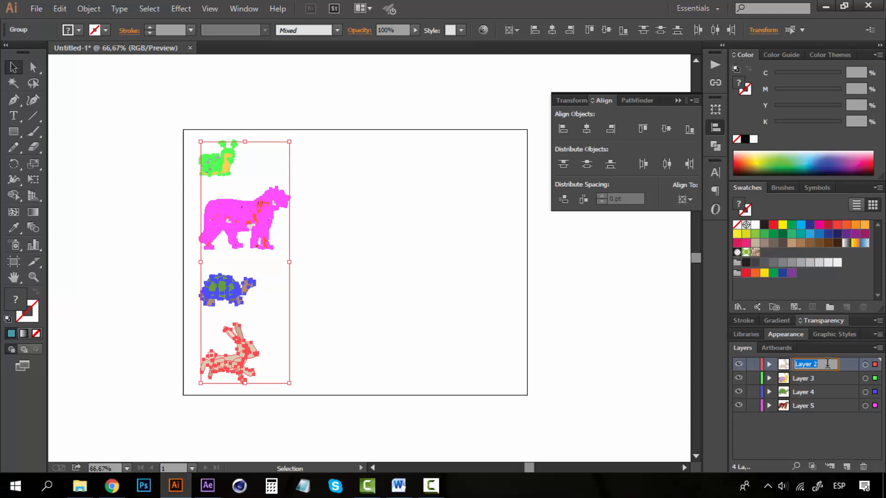
{"action": "type", "text": "Rabbit"}
{"action": "double_click", "coordinate": [815, 378]}
{"action": "type", "text": "Sna"}
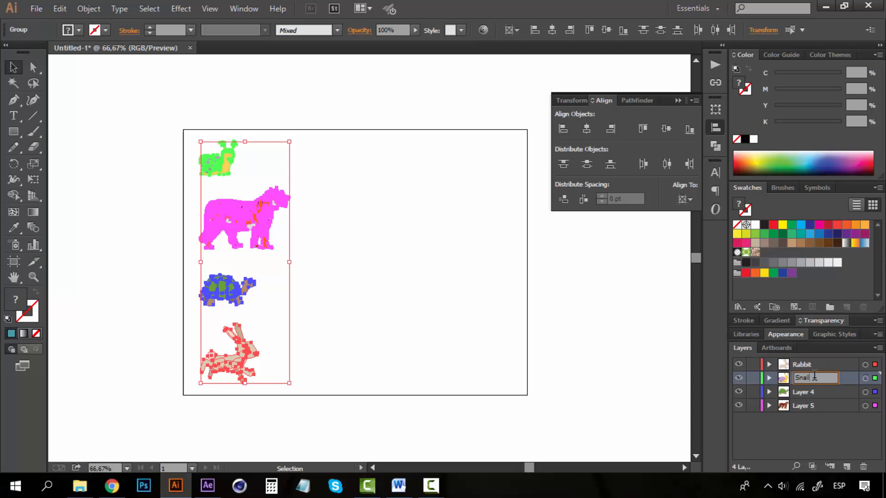
{"action": "type", "text": "il"}
{"action": "double_click", "coordinate": [798, 392]}
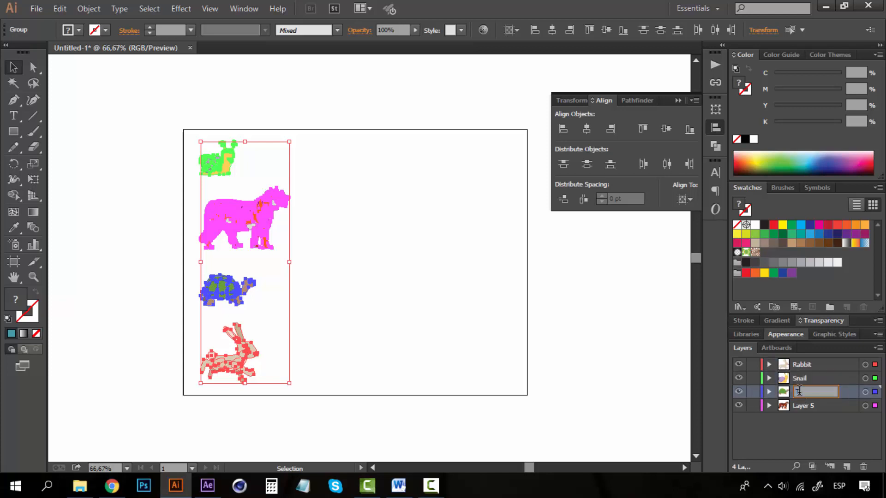
{"action": "double_click", "coordinate": [806, 403]}
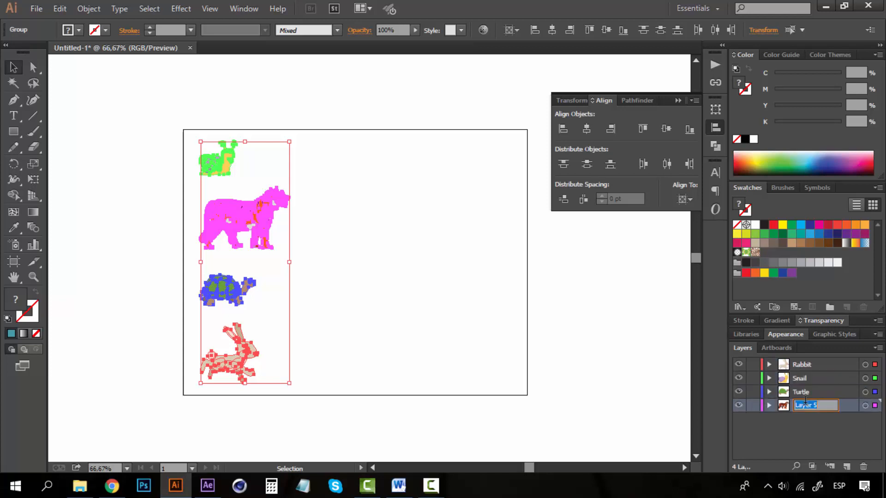
{"action": "type", "text": "Tiger"}
{"action": "key", "text": "Return"}
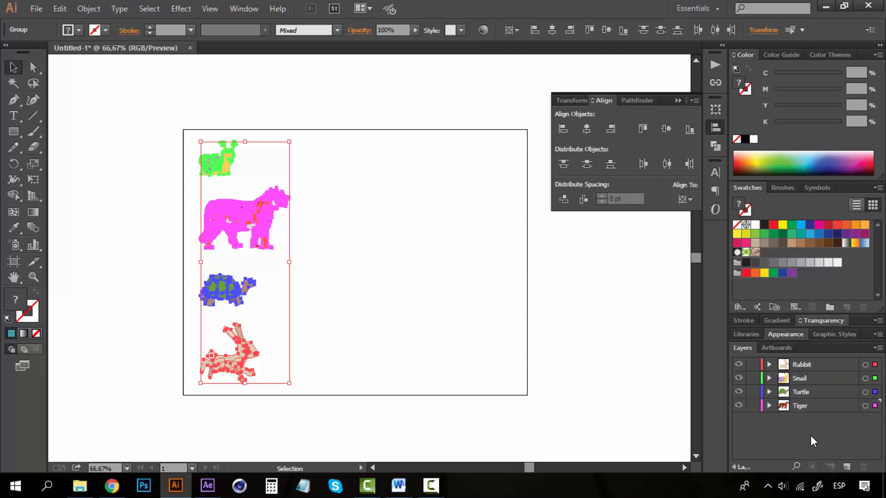
{"action": "left_click", "coordinate": [493, 344]}
Step: Save the document to the Desktop (Escritorio) as an Adobe Illustrator file named "Practice 1 file - Section 1" with the default Illustrator options
{"action": "key", "text": "ctrl"}
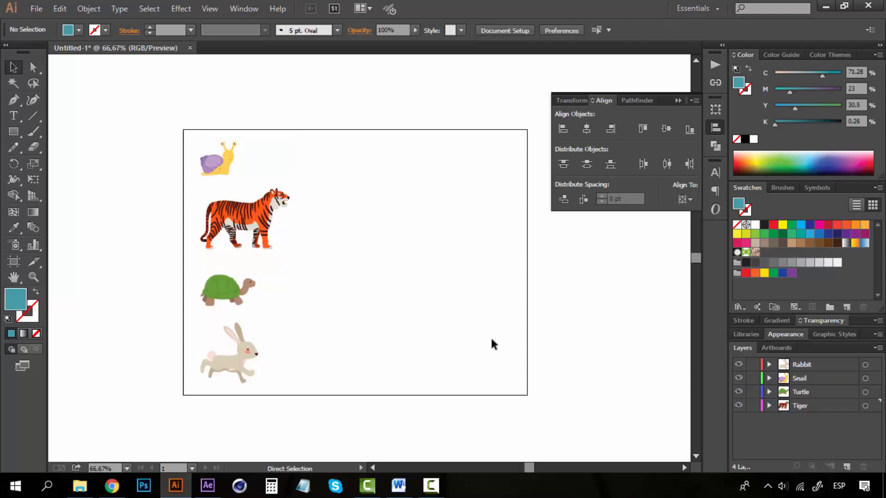
{"action": "key", "text": "ctrl+shift"}
{"action": "key", "text": "ctrl+shift+s"}
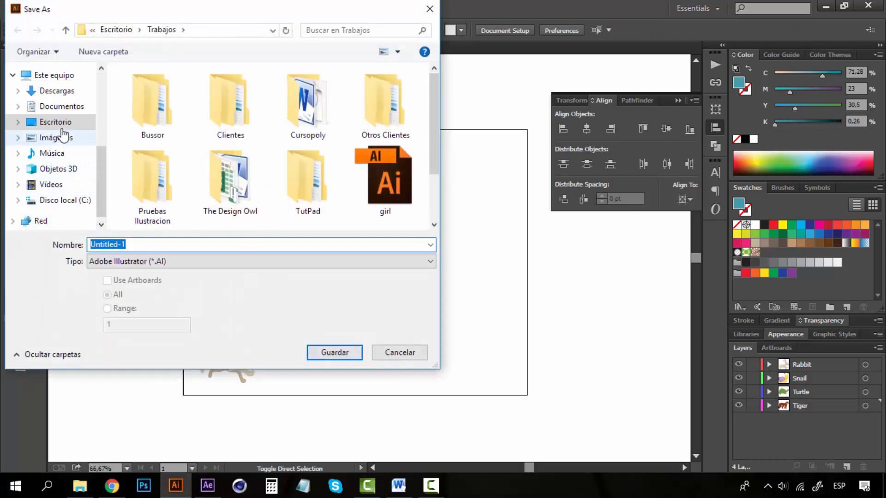
{"action": "left_click", "coordinate": [64, 123]}
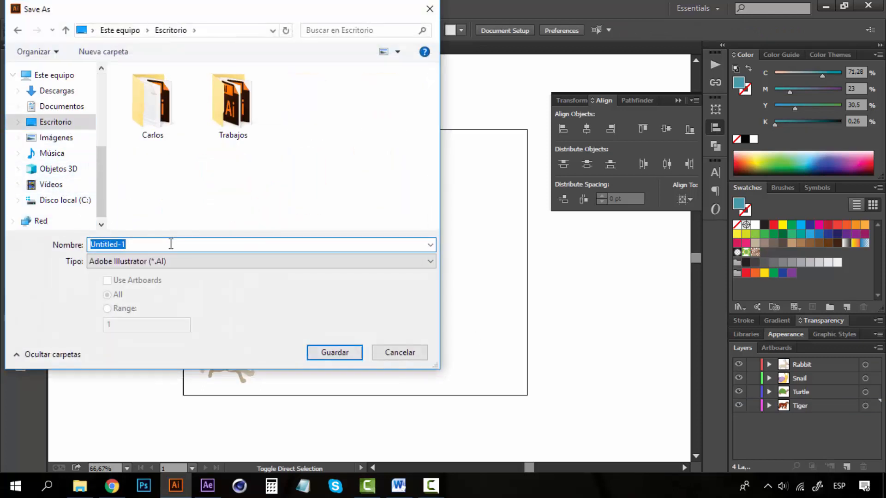
{"action": "type", "text": "Practice 1 file"}
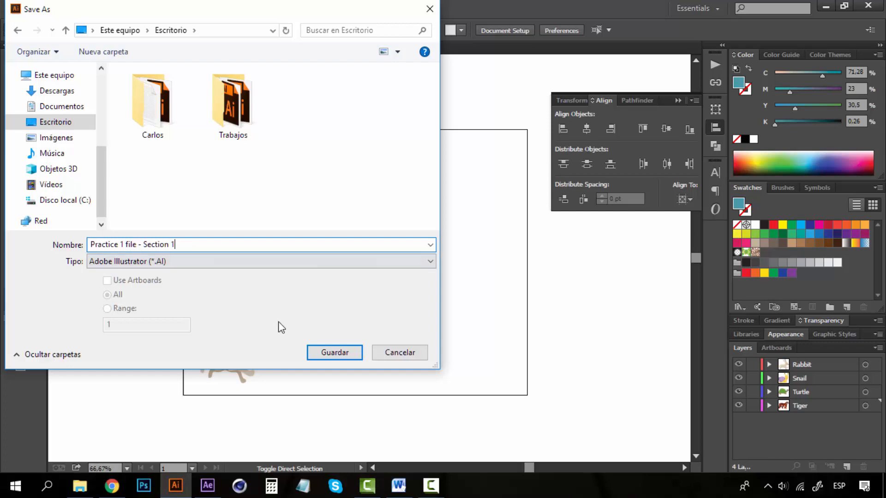
{"action": "left_click", "coordinate": [323, 353]}
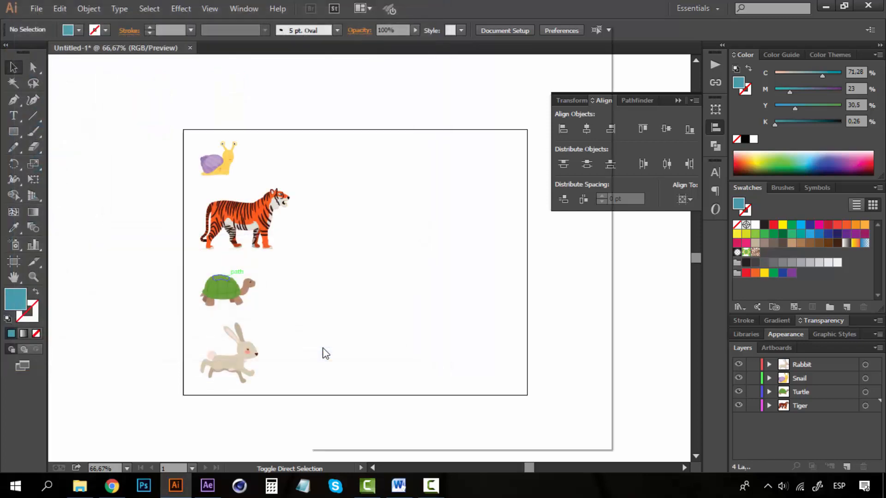
{"action": "left_click", "coordinate": [502, 419]}
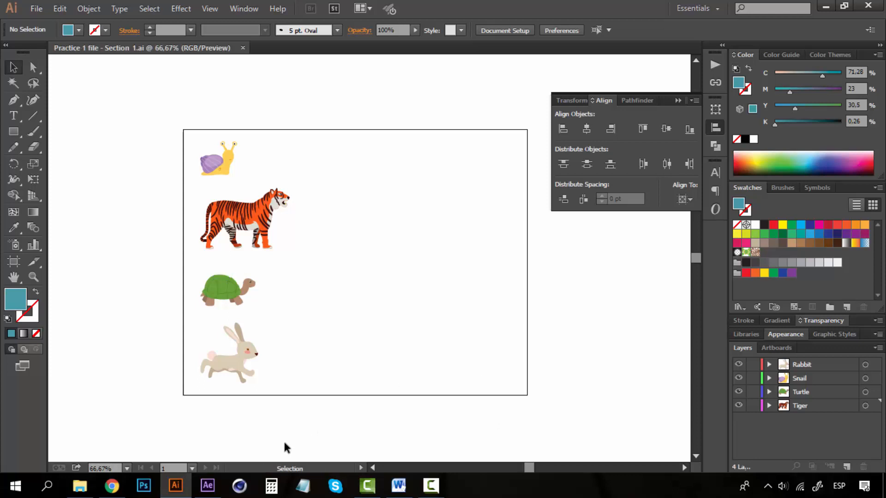
Step: Switch to After Effects and create composition Comp 1 with the HDTV 1080 29.97 preset, 25-second duration and white background
{"action": "left_click", "coordinate": [212, 487]}
{"action": "left_click", "coordinate": [368, 192]}
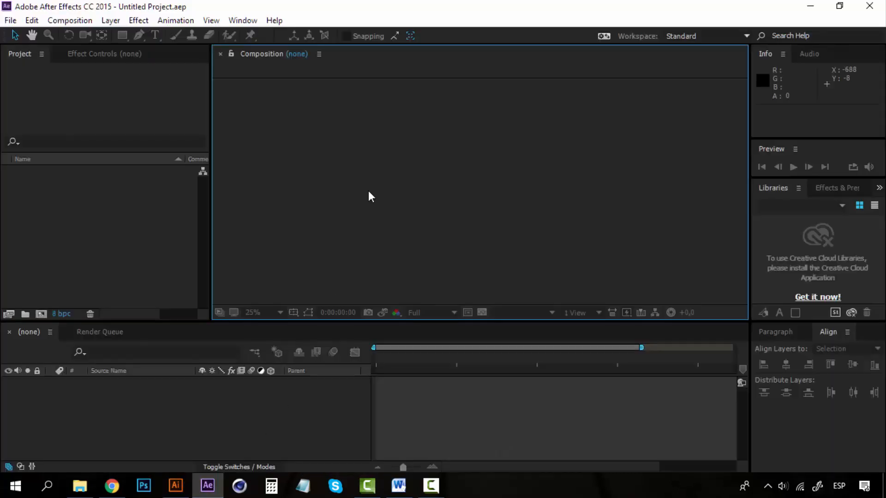
{"action": "left_click", "coordinate": [65, 21]}
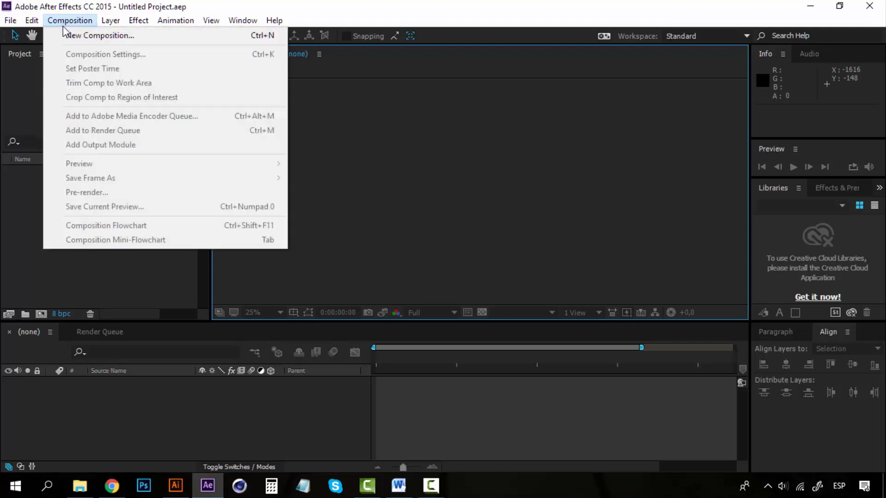
{"action": "left_click", "coordinate": [125, 35]}
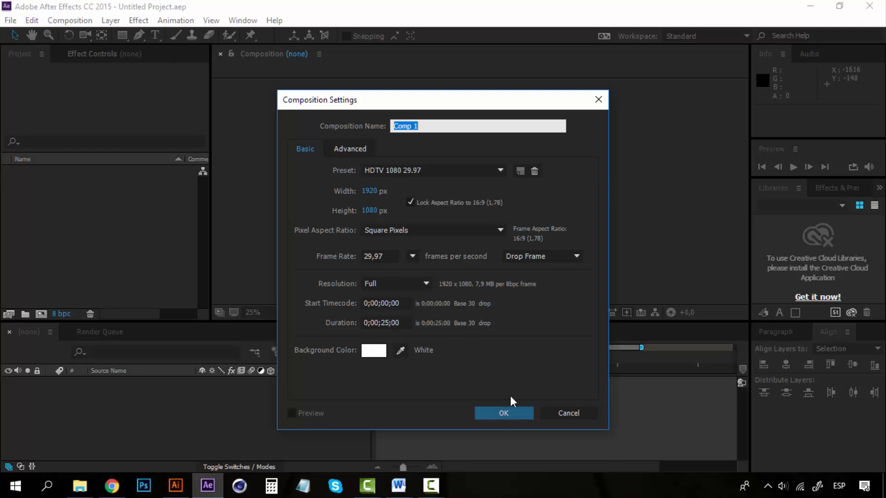
{"action": "left_click", "coordinate": [508, 415]}
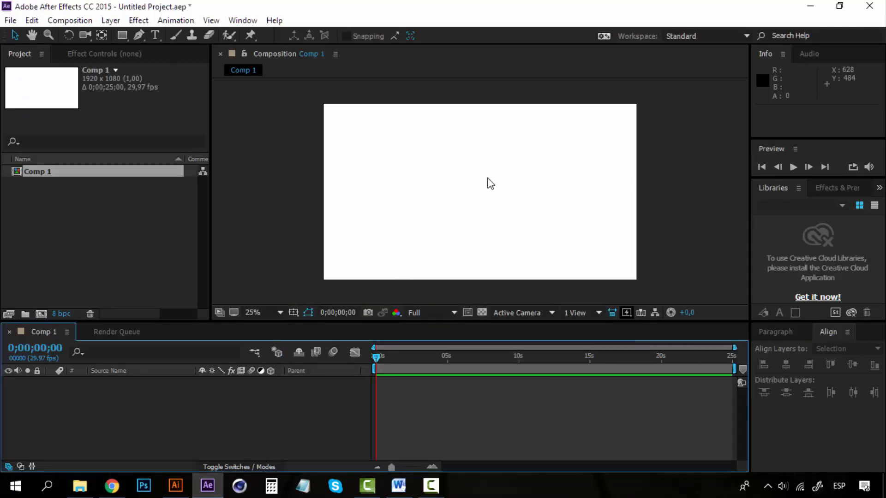
Step: Choose the Illustrator file "Practice 1 file - Section 1" on the Desktop for import into the project
{"action": "left_click", "coordinate": [99, 215]}
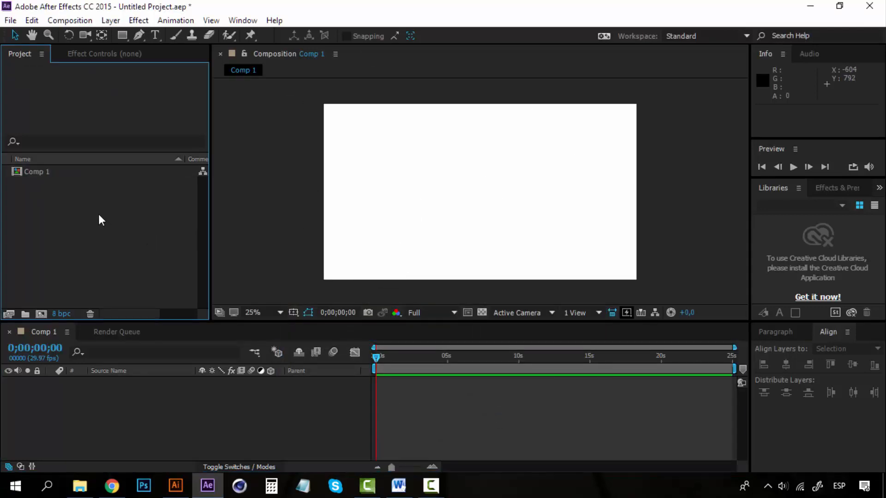
{"action": "right_click", "coordinate": [114, 228]}
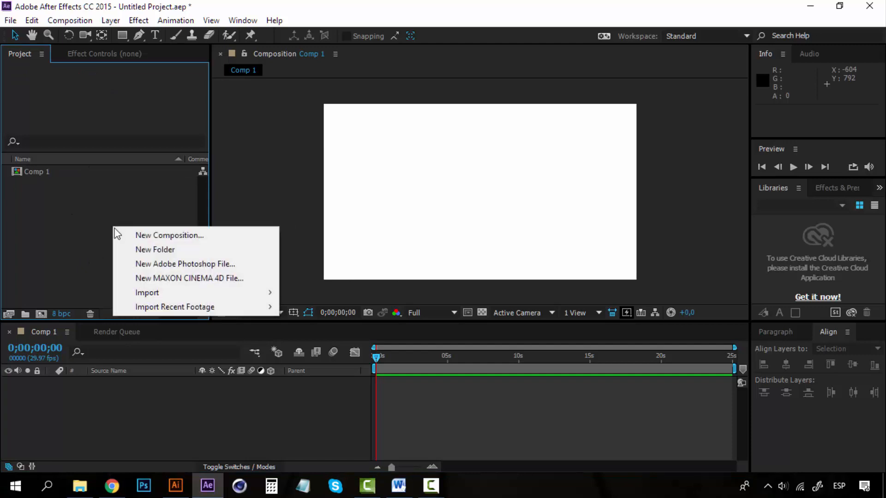
{"action": "mouse_move", "coordinate": [184, 292]}
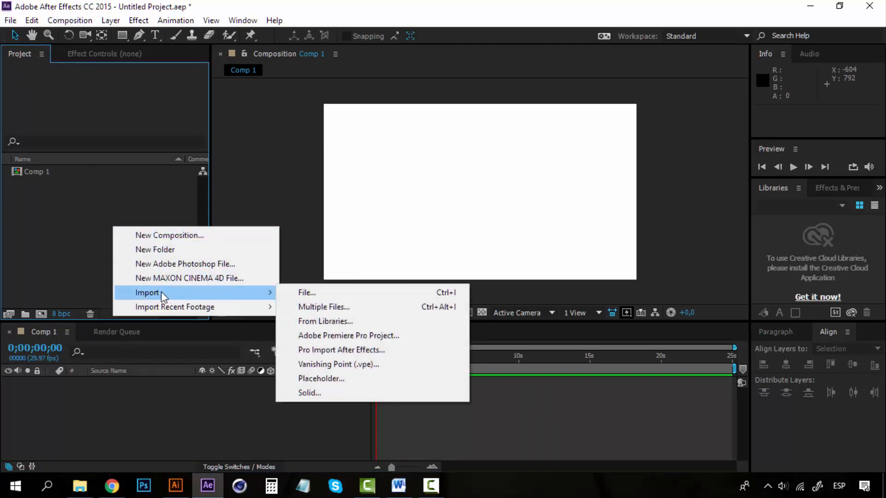
{"action": "left_click", "coordinate": [312, 294]}
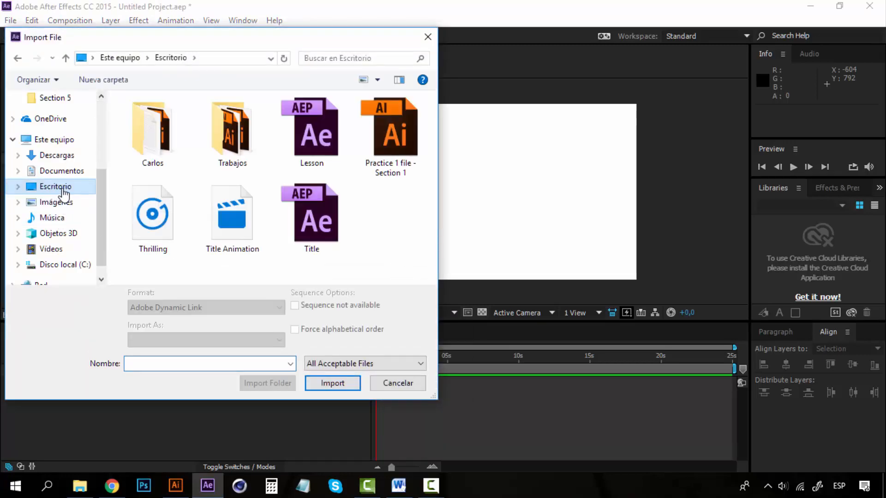
{"action": "left_click", "coordinate": [398, 132]}
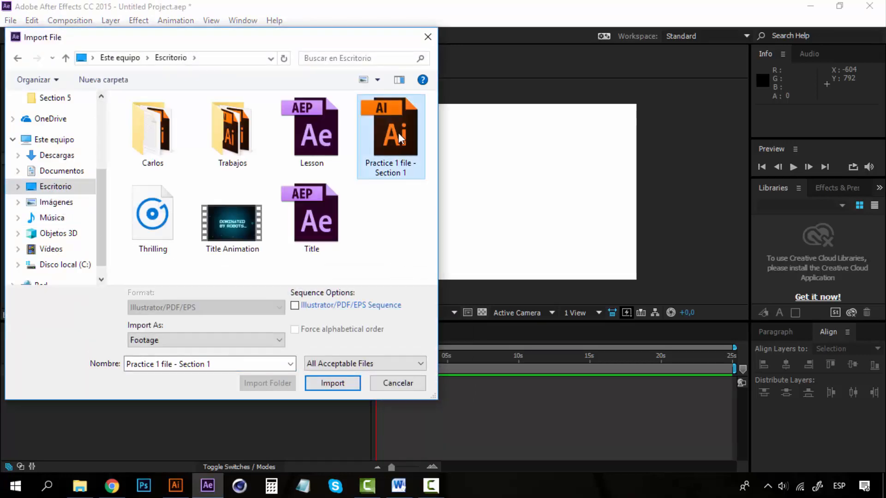
{"action": "left_click", "coordinate": [345, 387]}
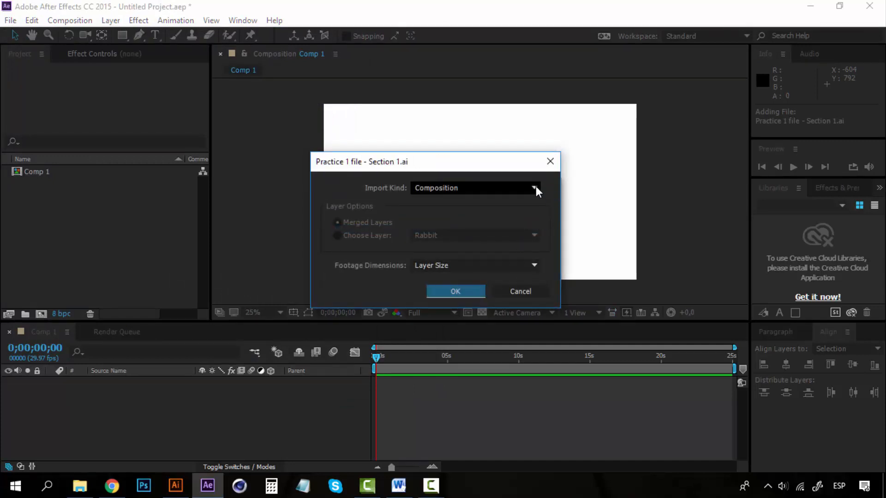
Step: Import the Illustrator file as a Composition with footage dimensions set to Layer Size
{"action": "left_click_drag", "start_coordinate": [439, 167], "coordinate": [451, 171]}
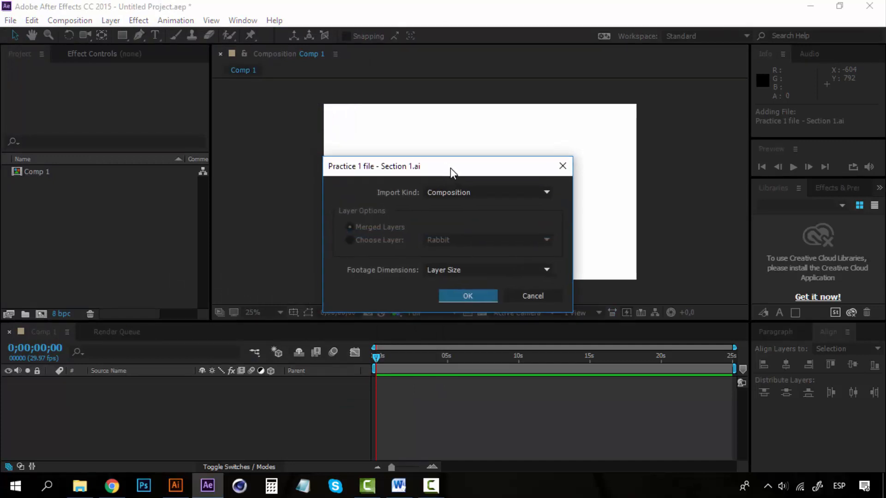
{"action": "left_click", "coordinate": [468, 194]}
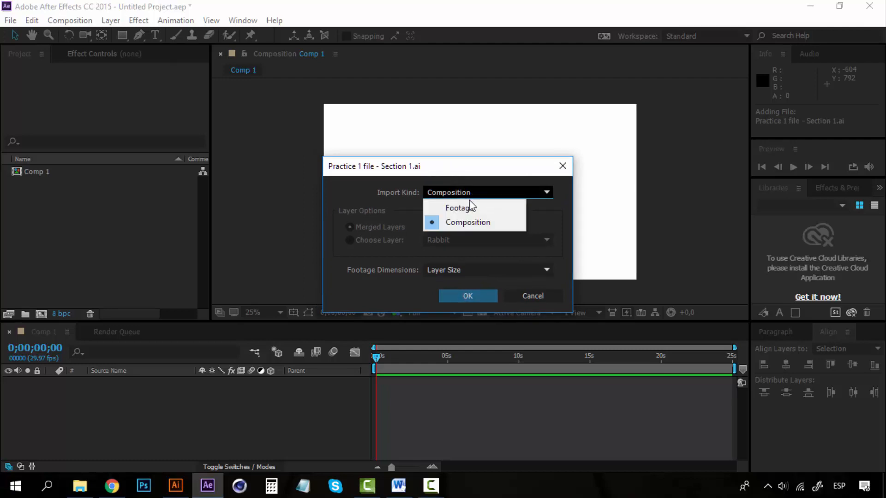
{"action": "left_click", "coordinate": [469, 193]}
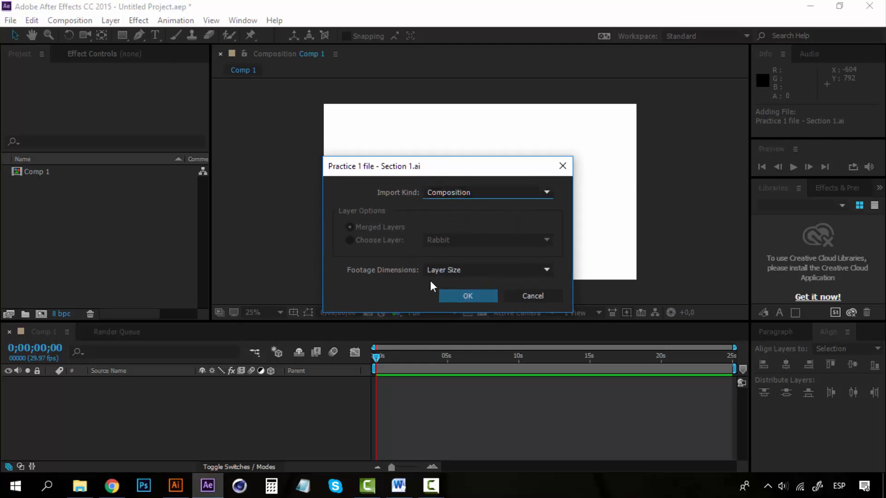
{"action": "left_click", "coordinate": [521, 271]}
{"action": "left_click", "coordinate": [523, 273]}
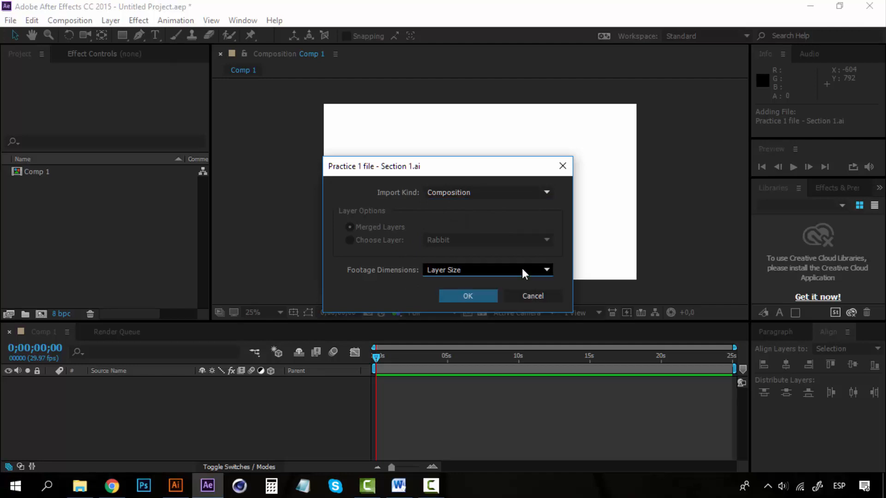
{"action": "left_click", "coordinate": [465, 299]}
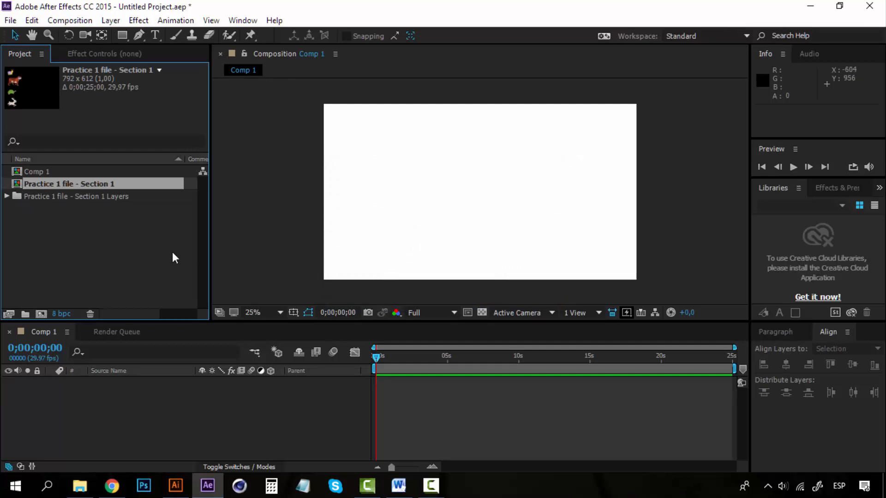
Step: Examine the imported composition and the individual Rabbit, Snail, Tiger and Turtle files inside its layers folder
{"action": "left_click", "coordinate": [90, 231]}
{"action": "left_click", "coordinate": [57, 184]}
{"action": "left_click", "coordinate": [8, 195]}
{"action": "left_click", "coordinate": [94, 208]}
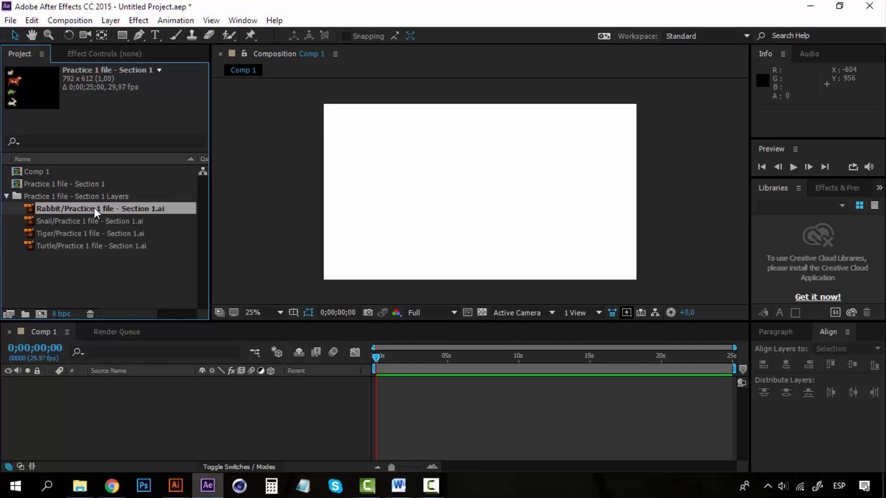
{"action": "left_click", "coordinate": [96, 246], "text": "shift"}
{"action": "left_click", "coordinate": [98, 266]}
{"action": "left_click", "coordinate": [48, 196]}
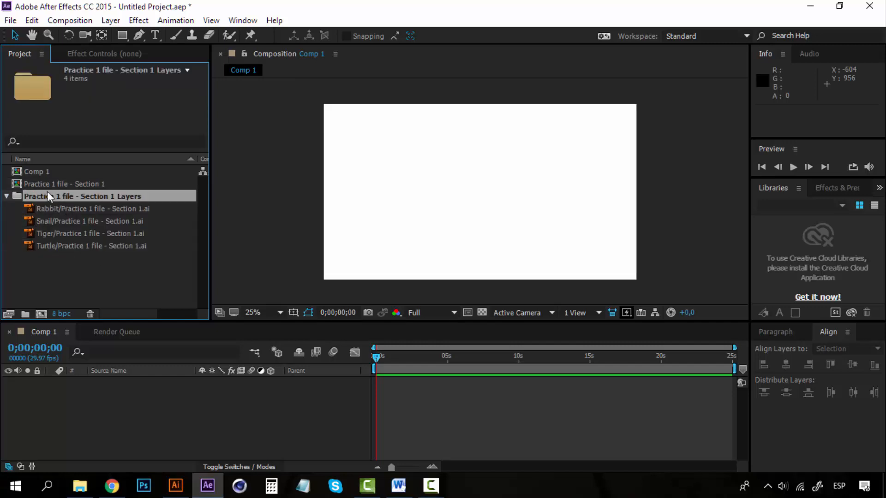
{"action": "left_click", "coordinate": [109, 258]}
{"action": "left_click", "coordinate": [107, 208]}
{"action": "left_click", "coordinate": [106, 220]}
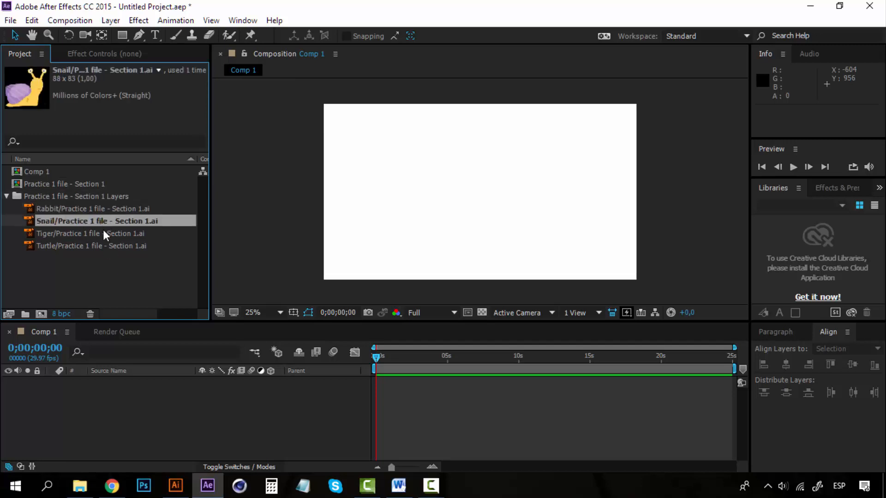
{"action": "left_click", "coordinate": [104, 233]}
{"action": "left_click", "coordinate": [105, 246]}
{"action": "left_click", "coordinate": [104, 208]}
{"action": "left_click", "coordinate": [66, 184]}
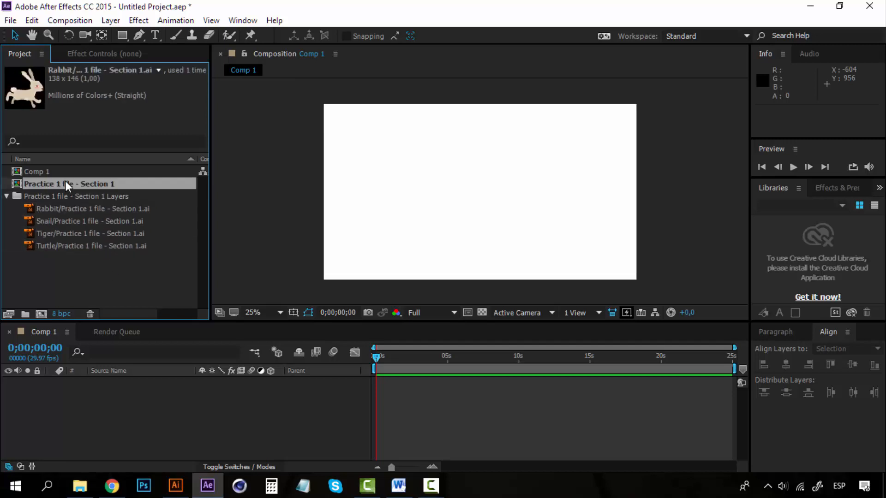
{"action": "left_click", "coordinate": [6, 196]}
Step: Add the imported "Practice 1 file - Section 1" composition to Comp 1 as a layer, shift it slightly left and deselect it
{"action": "left_click_drag", "start_coordinate": [66, 186], "coordinate": [124, 390]}
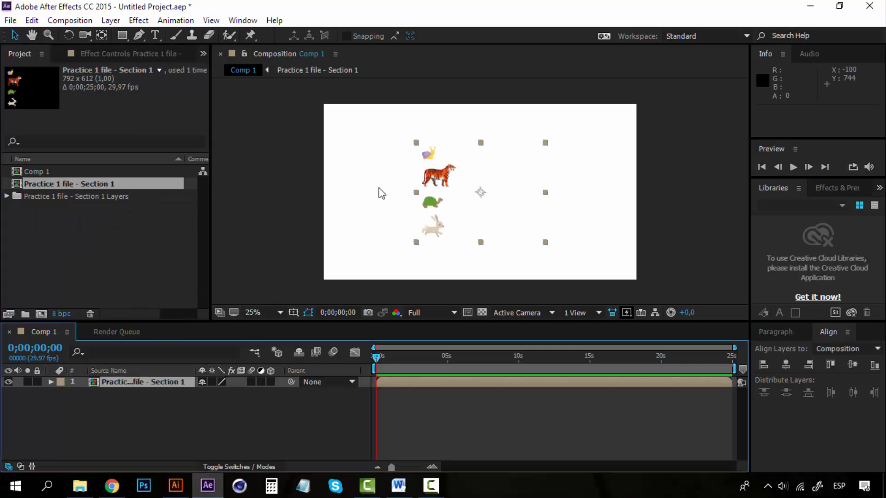
{"action": "left_click", "coordinate": [437, 174]}
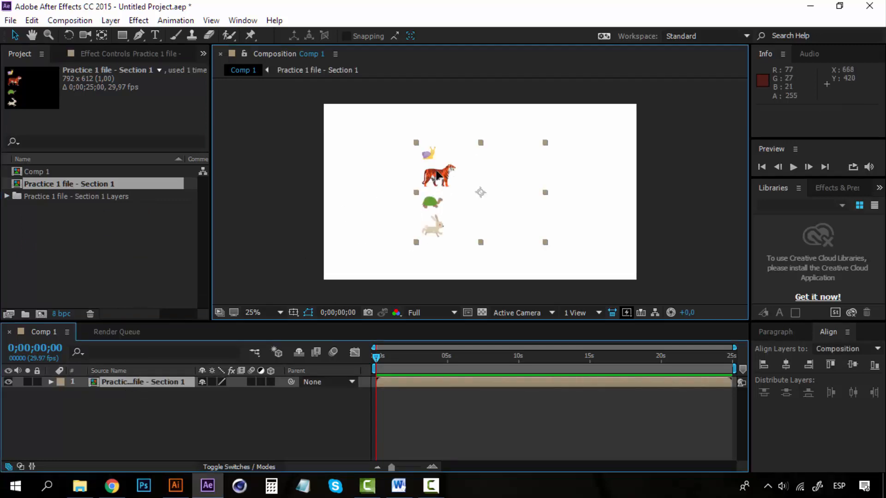
{"action": "left_click_drag", "start_coordinate": [436, 170], "coordinate": [404, 171]}
{"action": "left_click", "coordinate": [702, 214]}
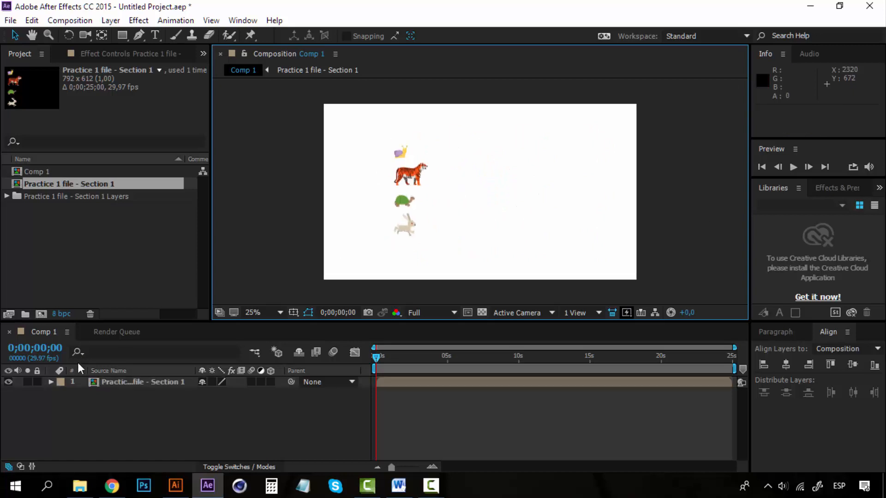
Step: Open the nested "Practice 1 file - Section 1" composition from Comp 1 and inspect its separate animal layers
{"action": "left_click", "coordinate": [114, 382]}
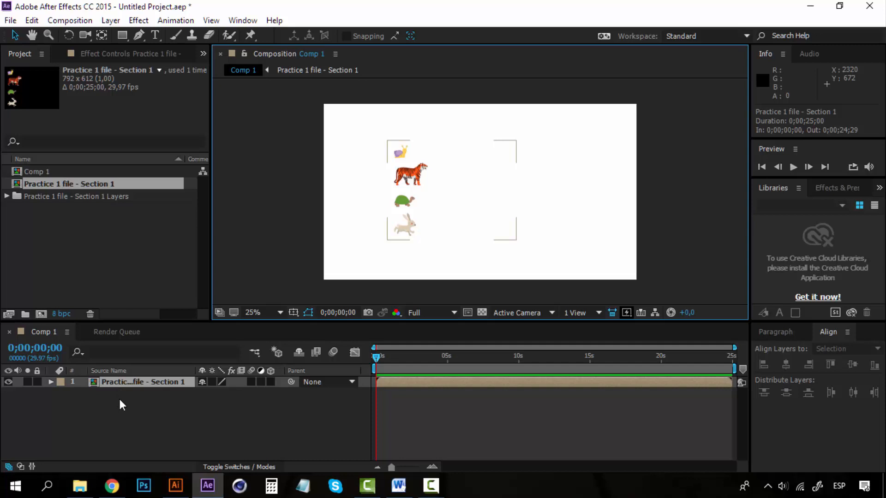
{"action": "double_click", "coordinate": [94, 384]}
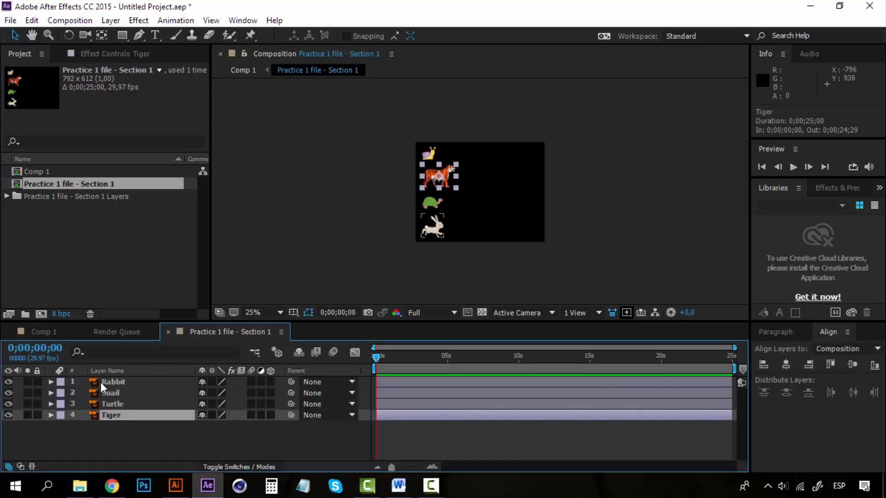
{"action": "left_click", "coordinate": [127, 380]}
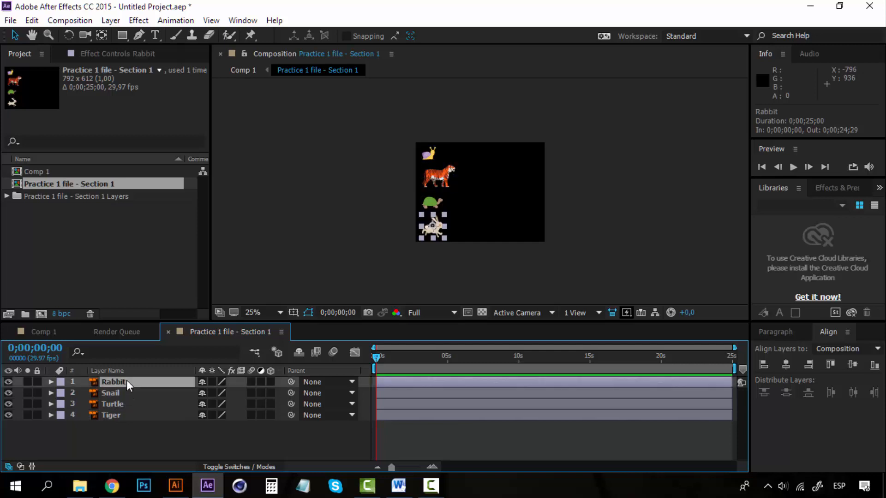
{"action": "left_click", "coordinate": [117, 411], "text": "shift"}
{"action": "left_click", "coordinate": [601, 199]}
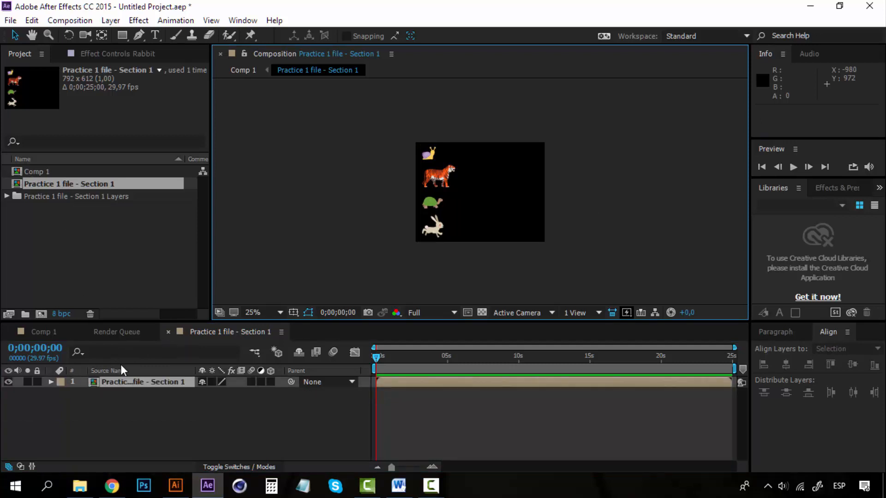
Step: Close the nested composition's timeline and delete the "Practice 1 file - Section 1" layer from Comp 1
{"action": "left_click", "coordinate": [168, 332]}
{"action": "left_click", "coordinate": [129, 383]}
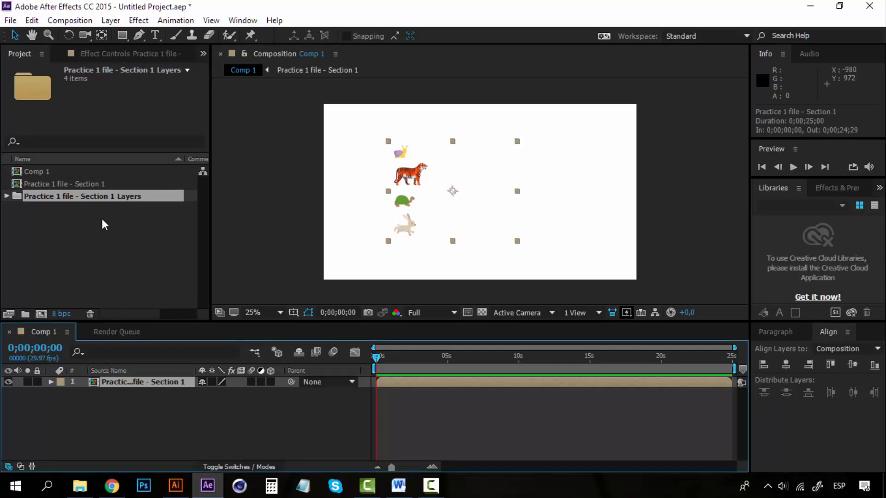
{"action": "key", "text": "Delete"}
Step: Add the Rabbit, Snail, Tiger and Turtle files from the layers folder to Comp 1 as separate layers and collapse the folder
{"action": "left_click", "coordinate": [30, 197]}
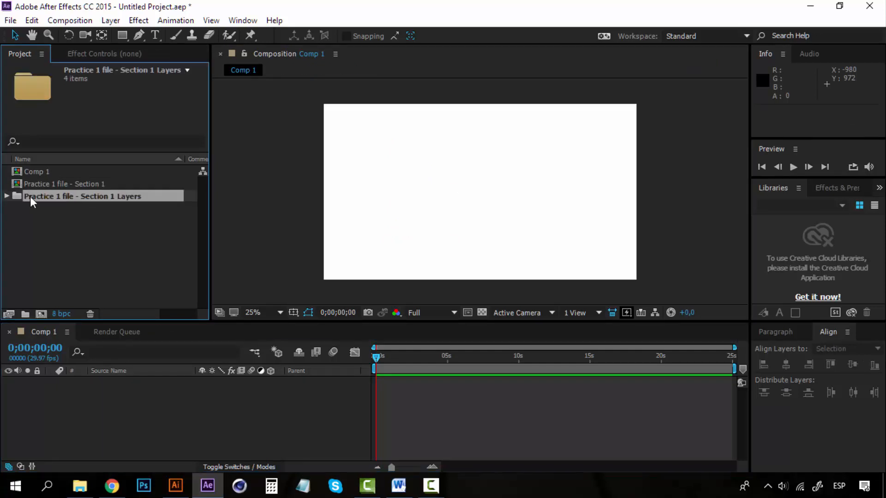
{"action": "left_click", "coordinate": [6, 197]}
{"action": "left_click", "coordinate": [68, 206]}
{"action": "left_click", "coordinate": [79, 245], "text": "shift"}
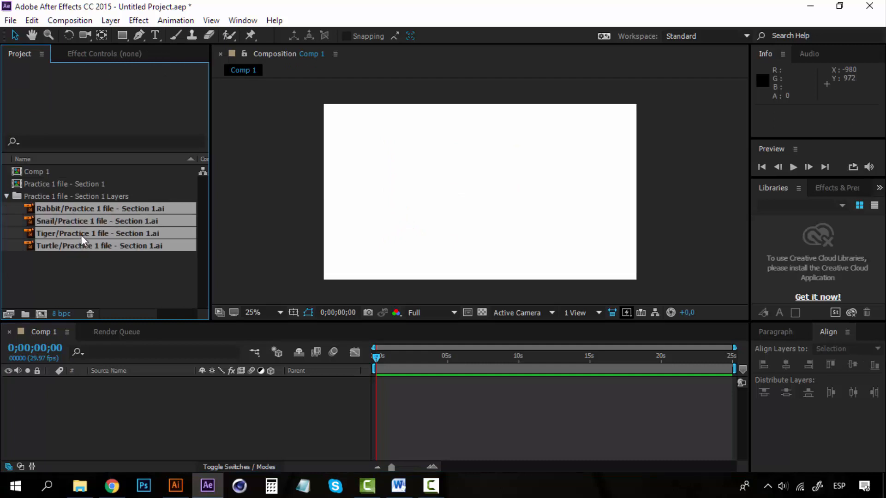
{"action": "left_click_drag", "start_coordinate": [133, 220], "coordinate": [472, 194]}
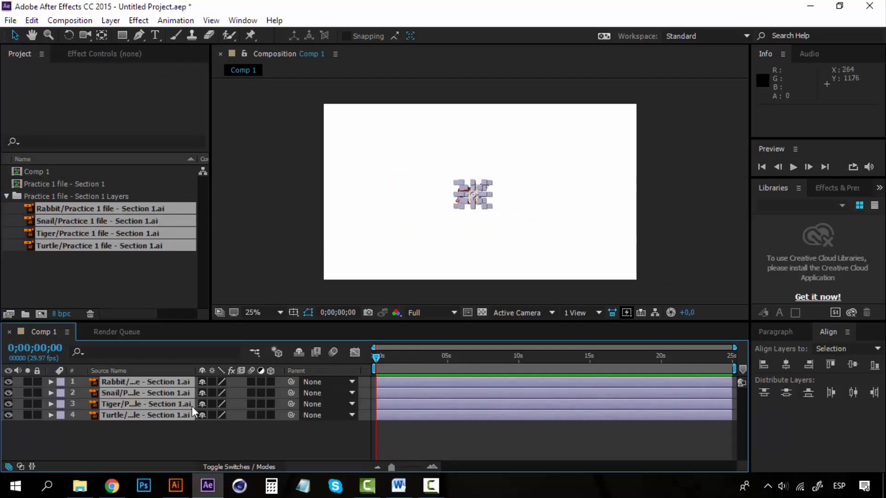
{"action": "left_click", "coordinate": [7, 194]}
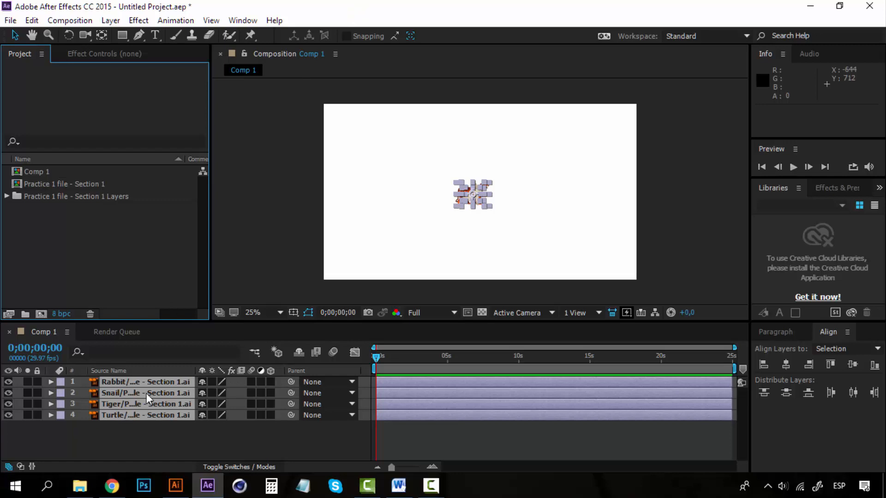
Step: Set the Scale of all four animal layers together to 150% and deselect them
{"action": "key", "text": "super+space"}
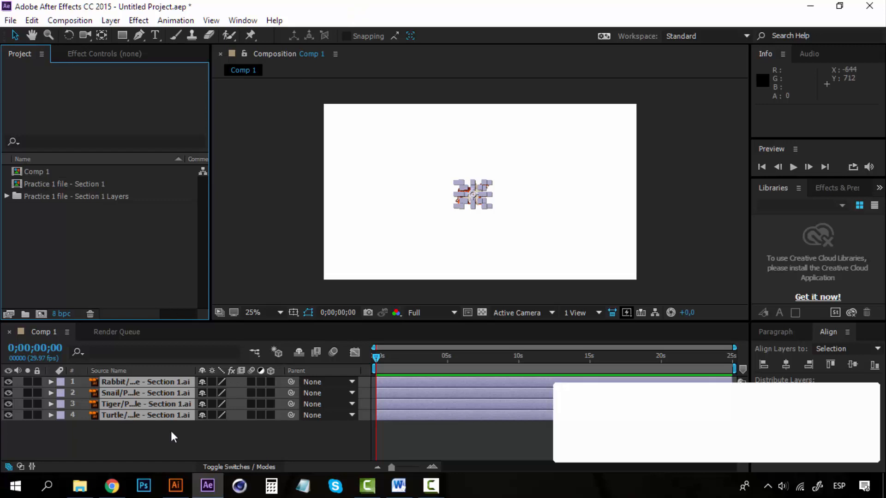
{"action": "key", "text": "ctrl+a"}
{"action": "key", "text": "s"}
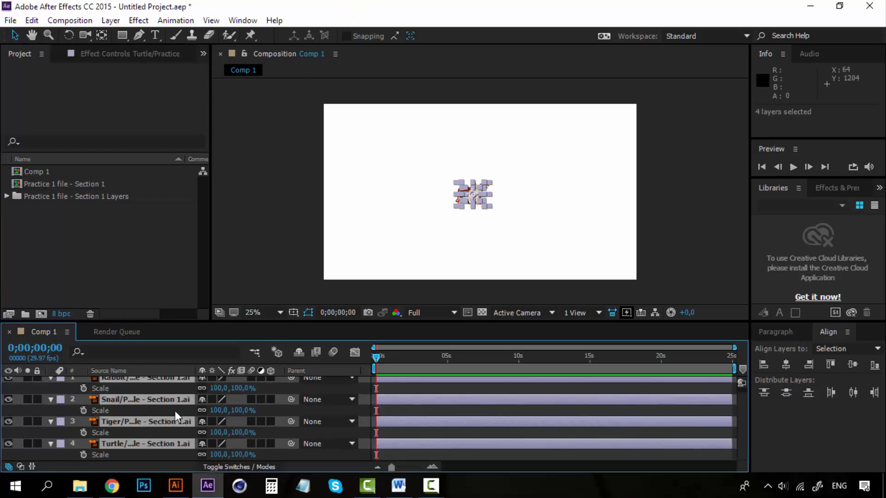
{"action": "left_click_drag", "start_coordinate": [244, 389], "coordinate": [277, 382]}
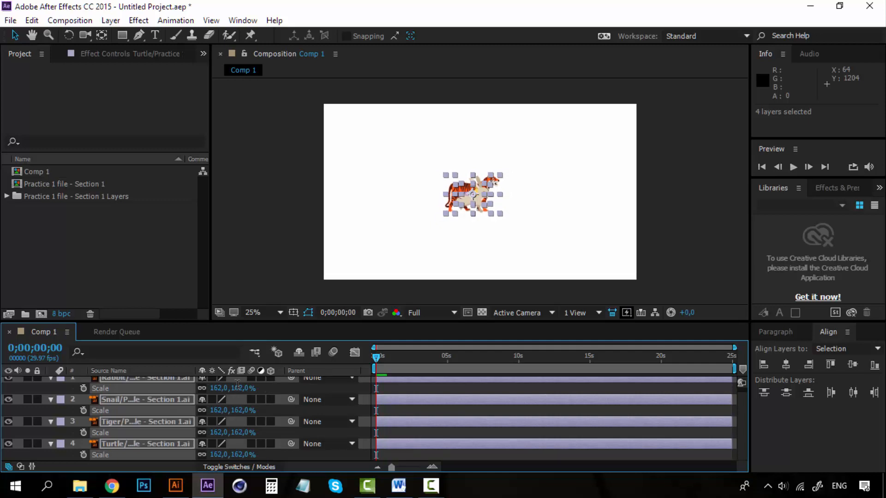
{"action": "left_click", "coordinate": [238, 389]}
{"action": "type", "text": "150"}
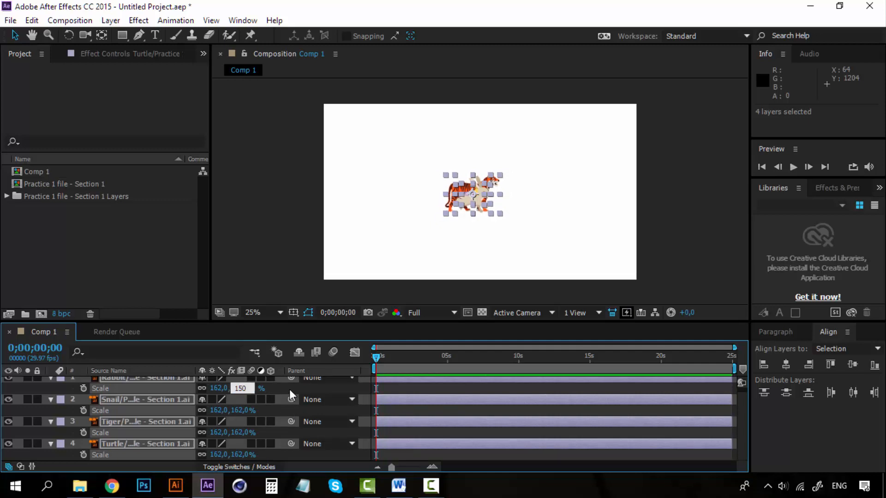
{"action": "left_click", "coordinate": [289, 389]}
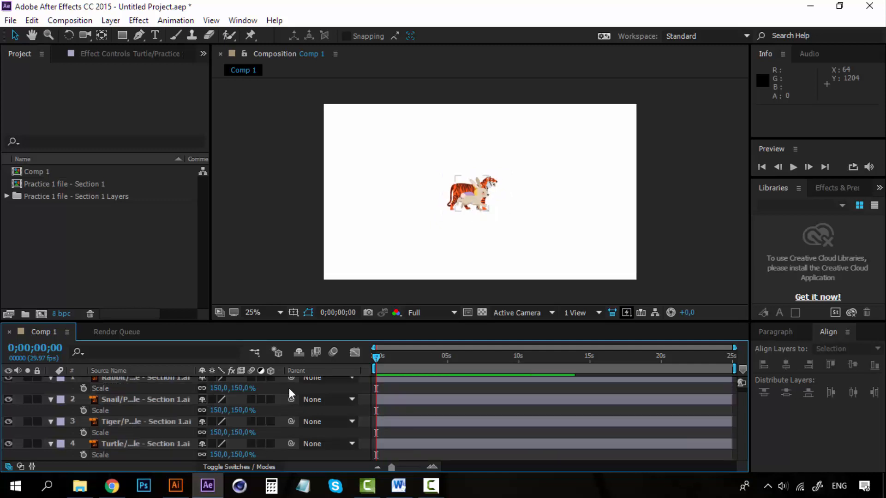
{"action": "scroll", "coordinate": [151, 425], "scroll_direction": "up", "scroll_amount": 1}
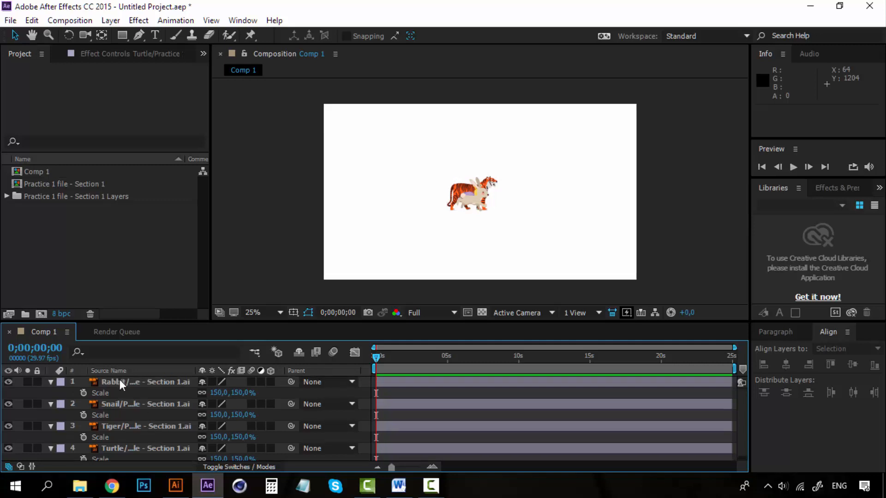
Step: Try scaling all four selected animal layers at once, undo the change and deselect them
{"action": "left_click", "coordinate": [122, 383]}
{"action": "scroll", "coordinate": [134, 431], "scroll_direction": "down", "scroll_amount": 1}
{"action": "left_click", "coordinate": [137, 440], "text": "shift"}
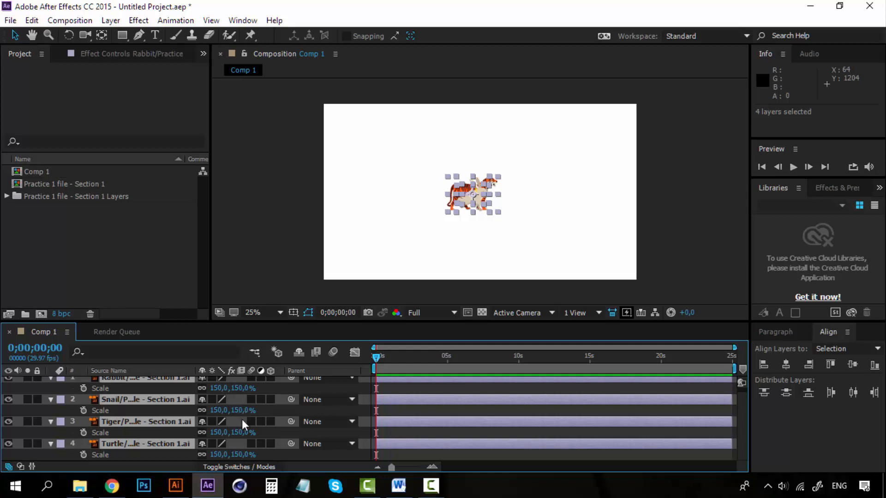
{"action": "left_click_drag", "start_coordinate": [242, 413], "coordinate": [292, 432]}
{"action": "key", "text": "ctrl+z"}
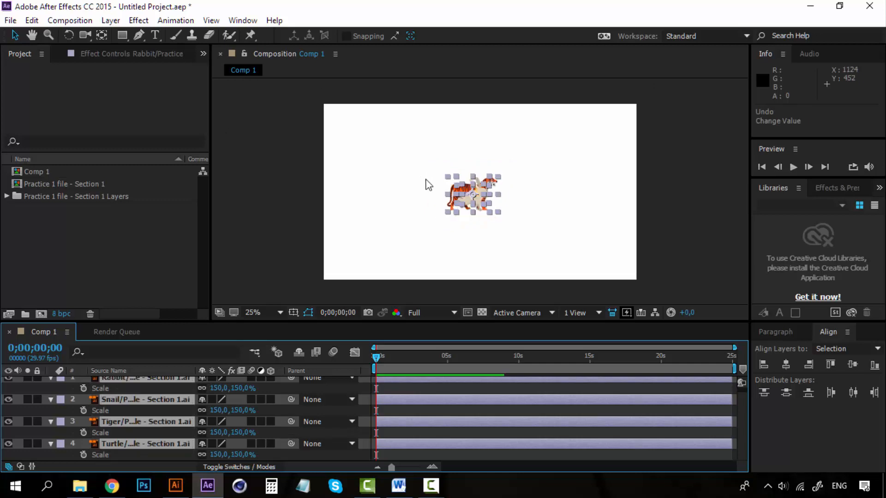
{"action": "left_click", "coordinate": [273, 219]}
Step: Try enlarging only the Snail layer to about 245% and undo the change
{"action": "left_click", "coordinate": [137, 397]}
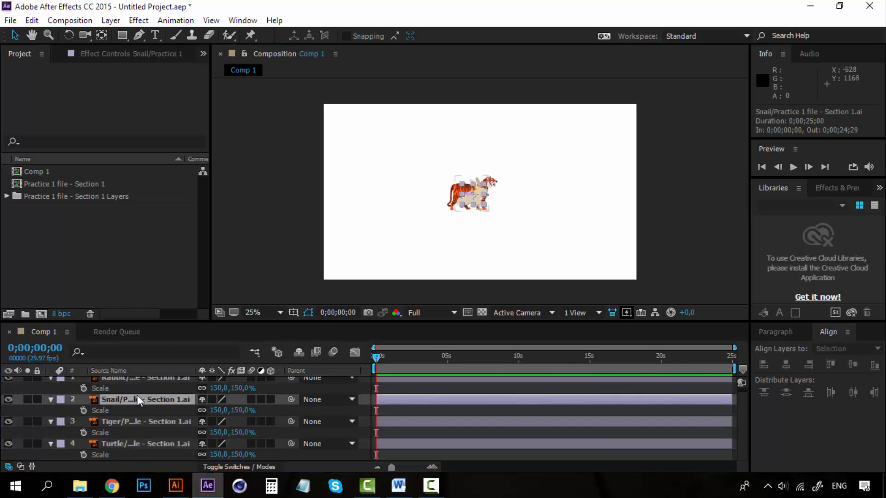
{"action": "left_click_drag", "start_coordinate": [246, 410], "coordinate": [308, 407]}
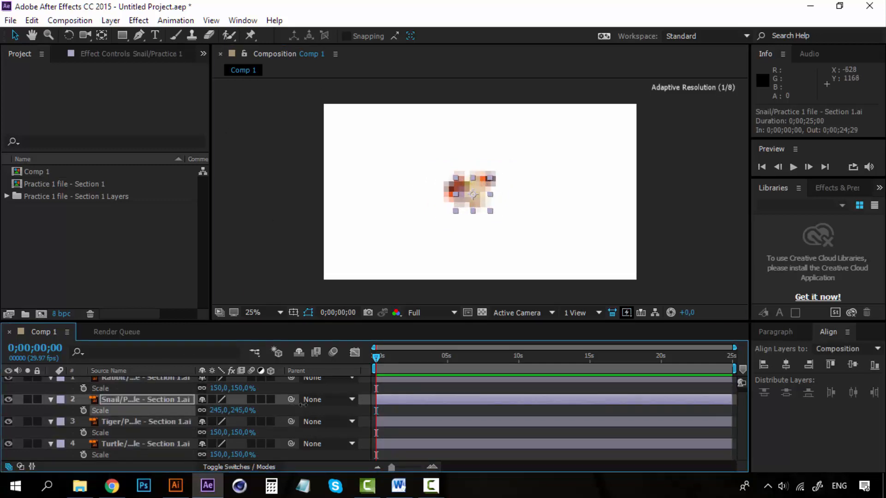
{"action": "key", "text": "ctrl+z"}
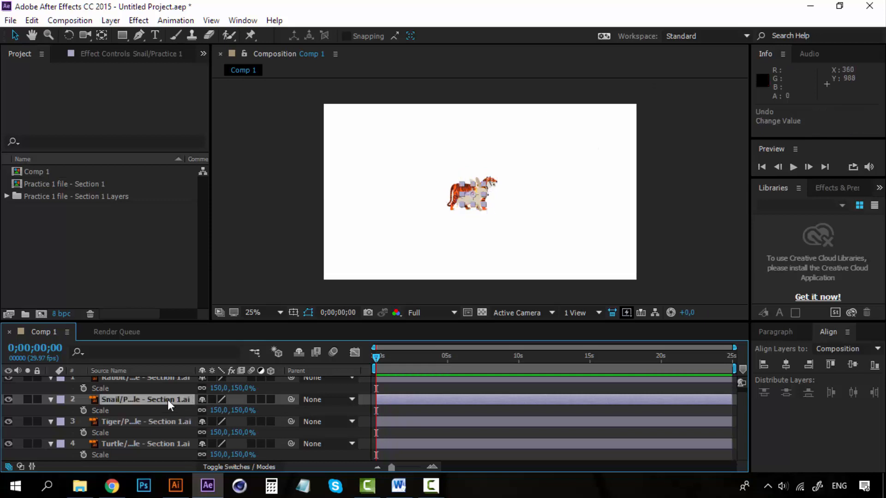
Step: Collapse the Scale properties of all four animal layers and clear the selection
{"action": "left_click", "coordinate": [137, 445]}
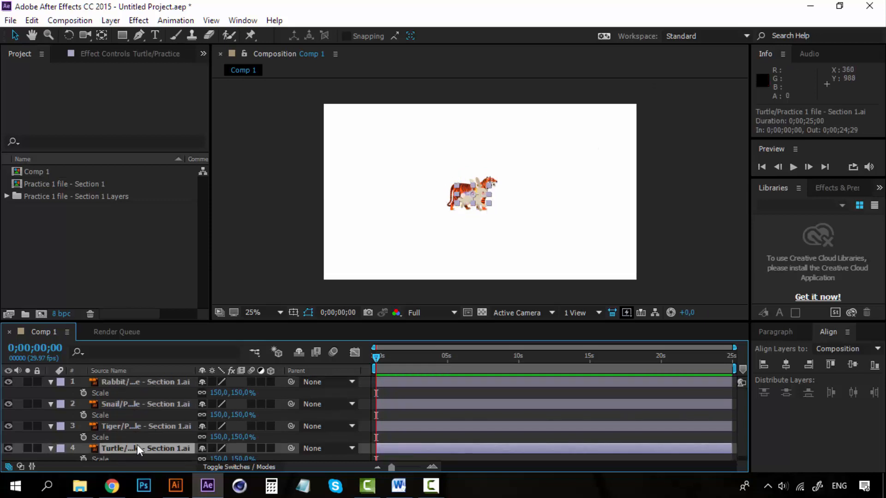
{"action": "left_click", "coordinate": [154, 384], "text": "shift"}
{"action": "left_click", "coordinate": [49, 382]}
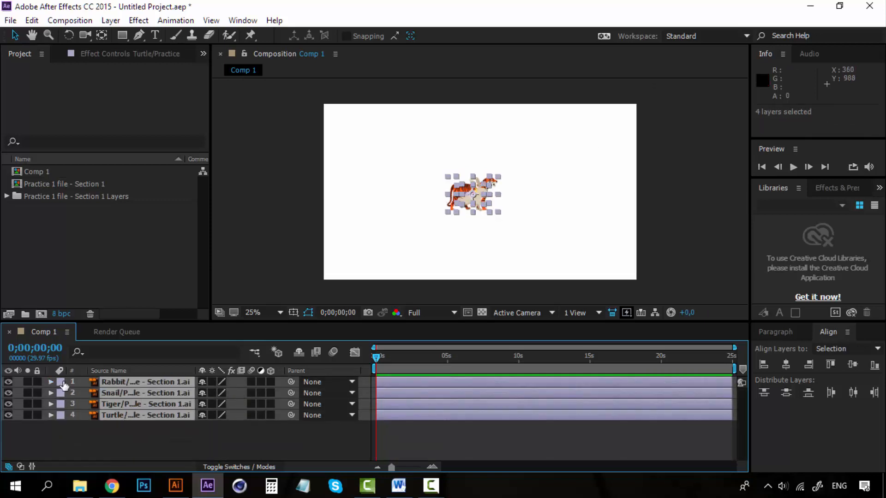
{"action": "left_click", "coordinate": [658, 194]}
Step: Arrange the animals in a column near the composition's left edge, ordered snail, tiger, turtle and rabbit from top to bottom
{"action": "left_click_drag", "start_coordinate": [472, 200], "coordinate": [365, 256]}
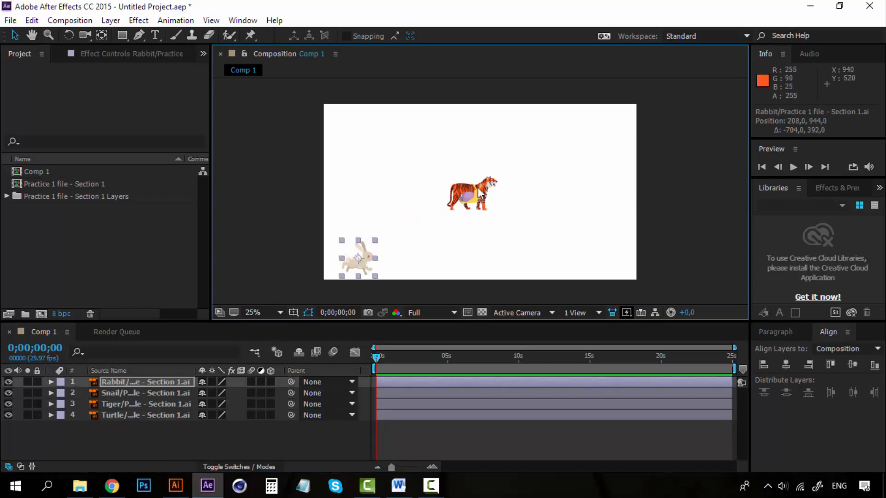
{"action": "left_click_drag", "start_coordinate": [476, 199], "coordinate": [367, 134]}
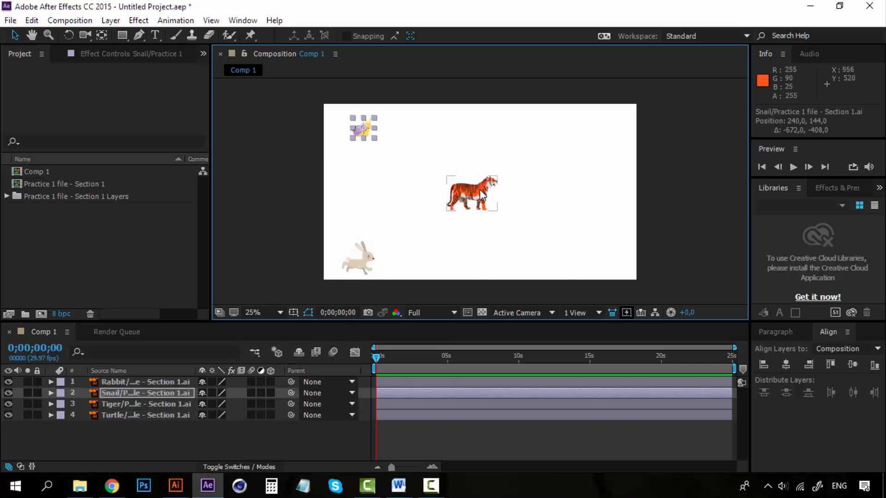
{"action": "left_click_drag", "start_coordinate": [480, 189], "coordinate": [359, 206]}
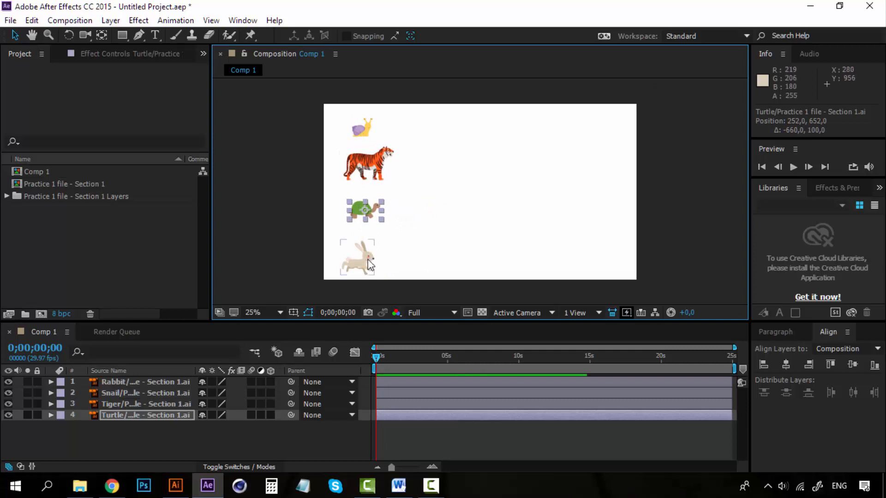
{"action": "left_click_drag", "start_coordinate": [365, 256], "coordinate": [367, 252]}
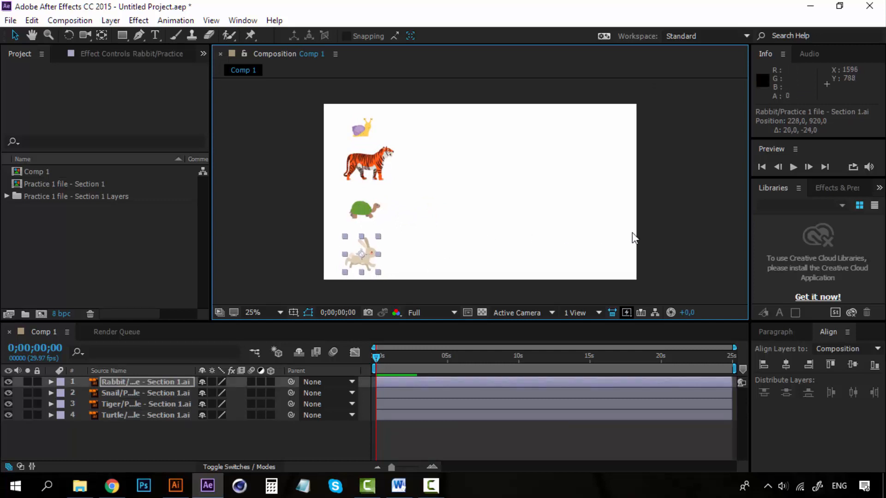
Step: Select all four animals in the composition and align their left edges to the selection
{"action": "left_click", "coordinate": [685, 213]}
{"action": "left_click", "coordinate": [380, 265]}
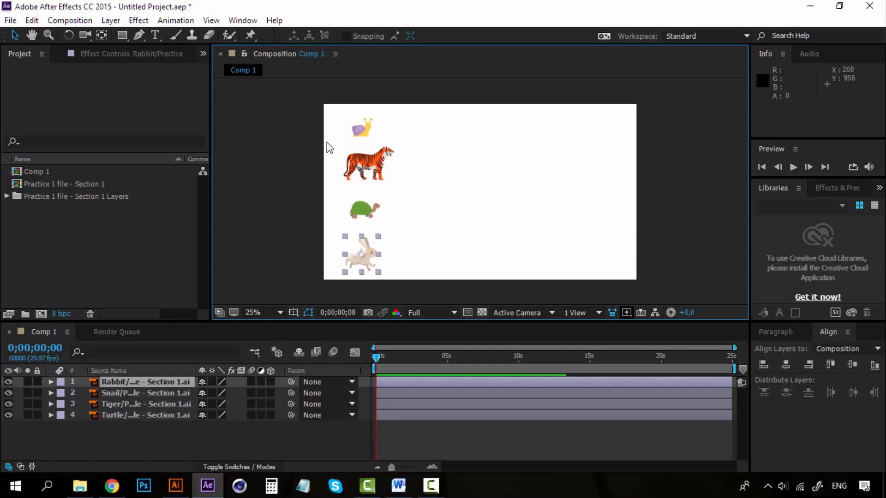
{"action": "left_click_drag", "start_coordinate": [275, 110], "coordinate": [390, 285]}
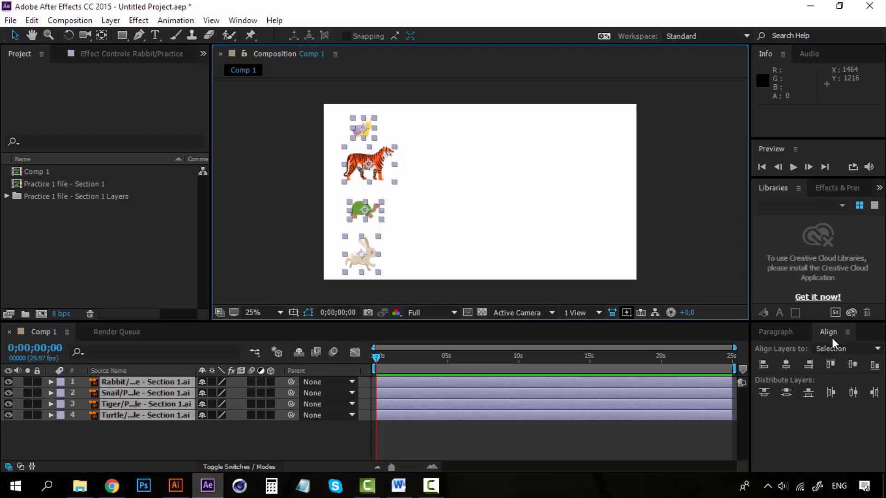
{"action": "left_click", "coordinate": [236, 21]}
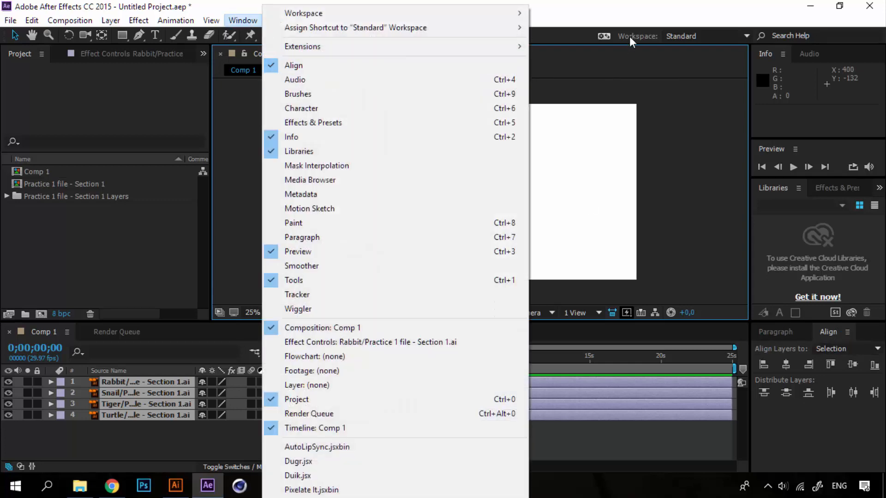
{"action": "left_click", "coordinate": [648, 10]}
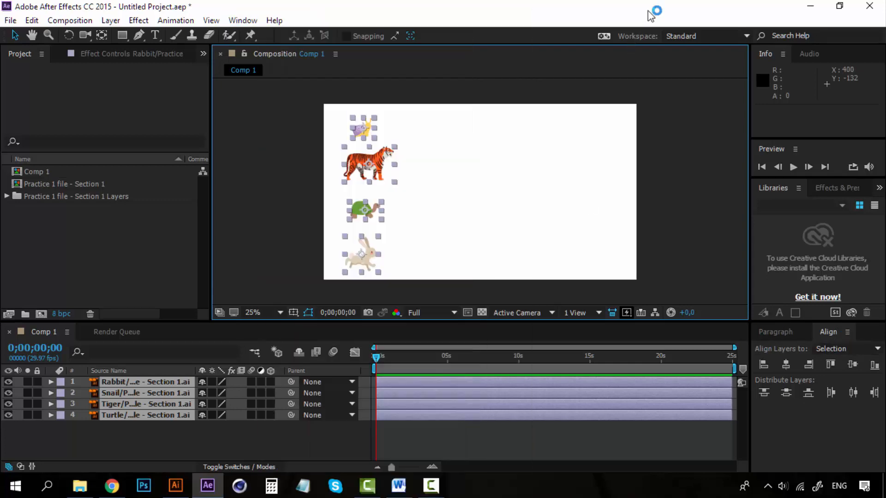
{"action": "left_click", "coordinate": [764, 365]}
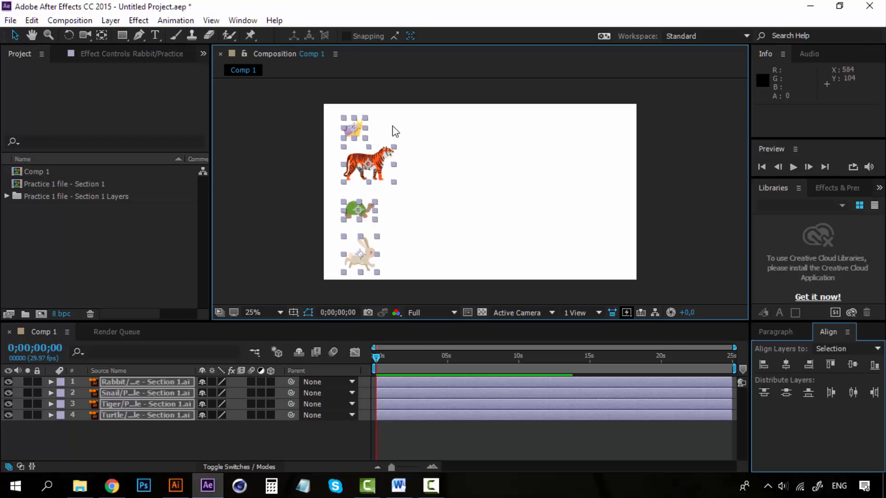
Step: Nudge the aligned animals slightly towards the composition's left edge and deselect them
{"action": "key", "text": "Left"}
{"action": "key", "text": "Left"}
{"action": "key", "text": "Left"}
{"action": "key", "text": "Left"}
{"action": "key", "text": "Left"}
{"action": "key", "text": "Left"}
{"action": "key", "text": "Left"}
{"action": "key", "text": "Left"}
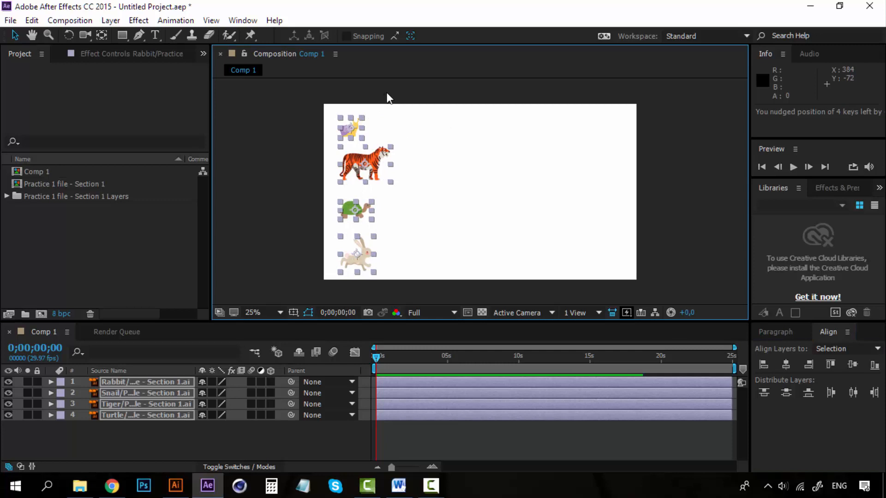
{"action": "key", "text": "Left"}
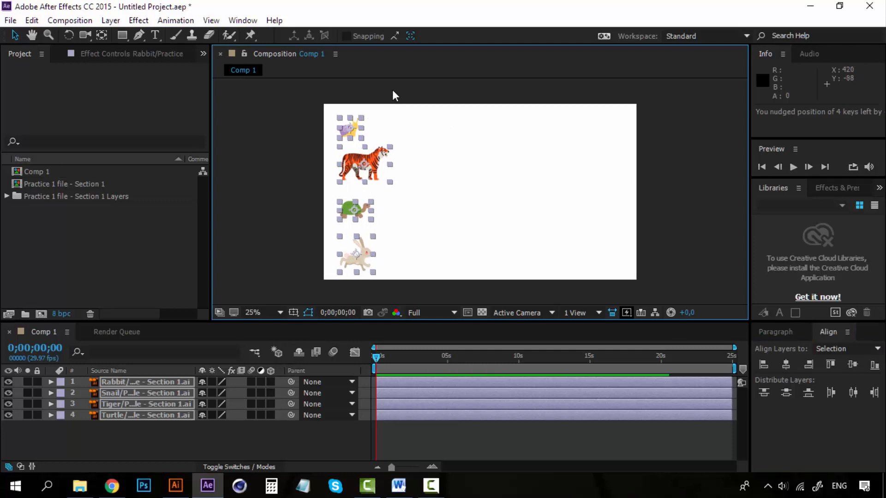
{"action": "left_click", "coordinate": [393, 91]}
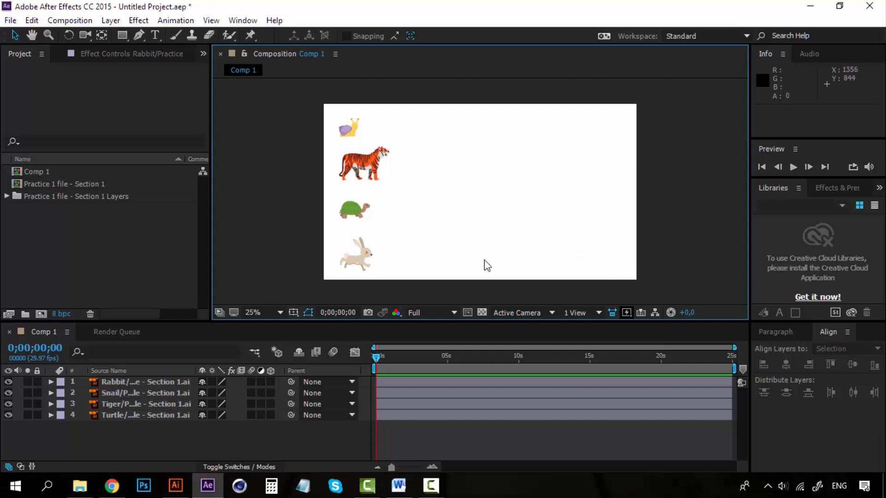
Step: Add Position keyframes to all four animal layers at 0;00;00;00
{"action": "left_click", "coordinate": [140, 384]}
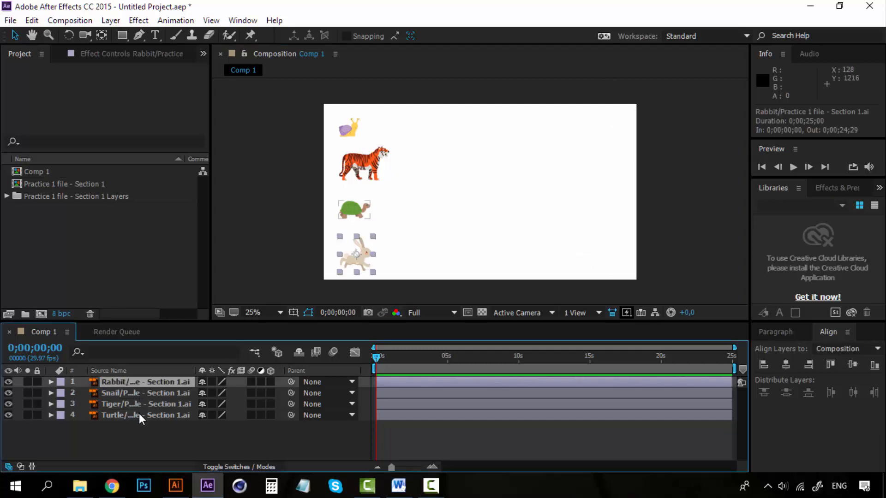
{"action": "left_click", "coordinate": [140, 414], "text": "shift"}
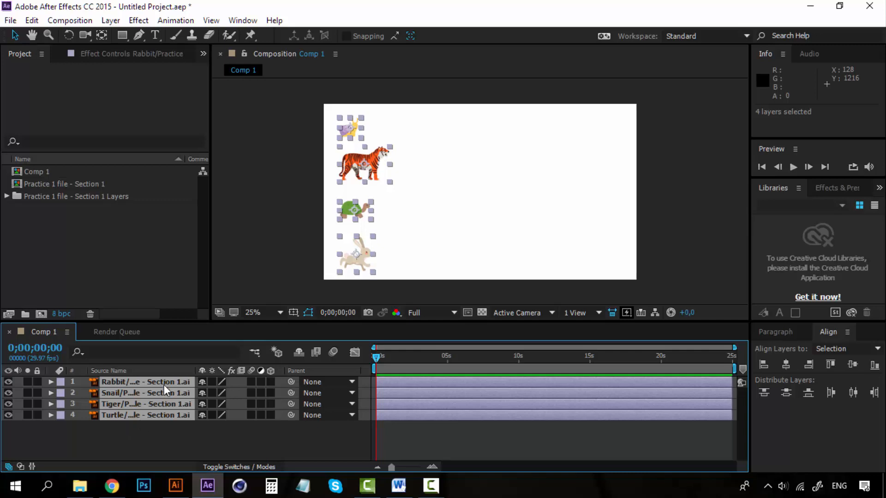
{"action": "key", "text": "p"}
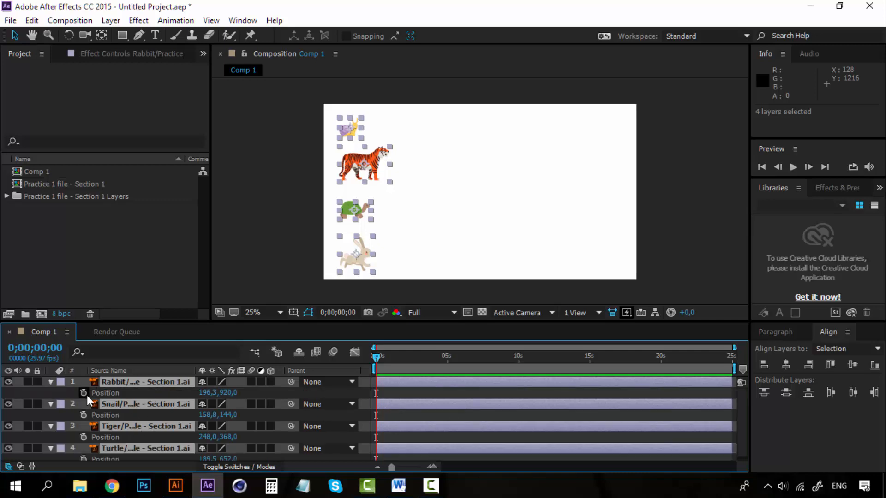
{"action": "scroll", "coordinate": [109, 421], "scroll_direction": "down", "scroll_amount": 1}
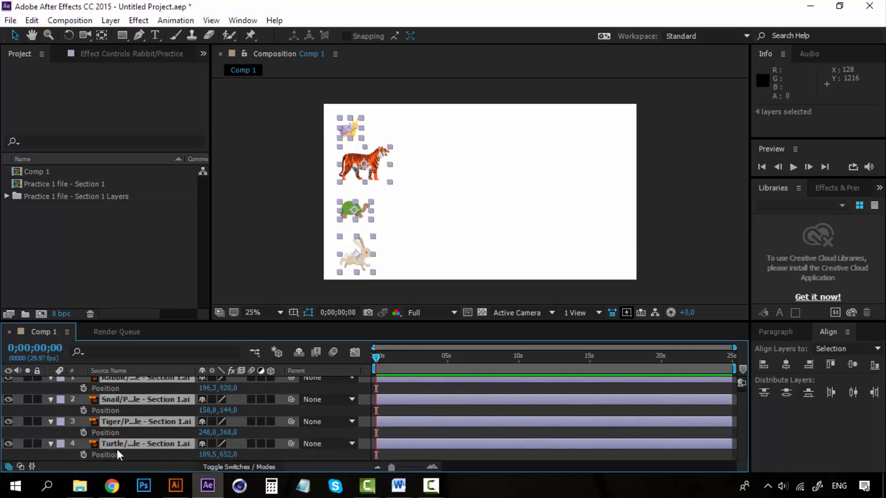
{"action": "scroll", "coordinate": [117, 454], "scroll_direction": "up", "scroll_amount": 1}
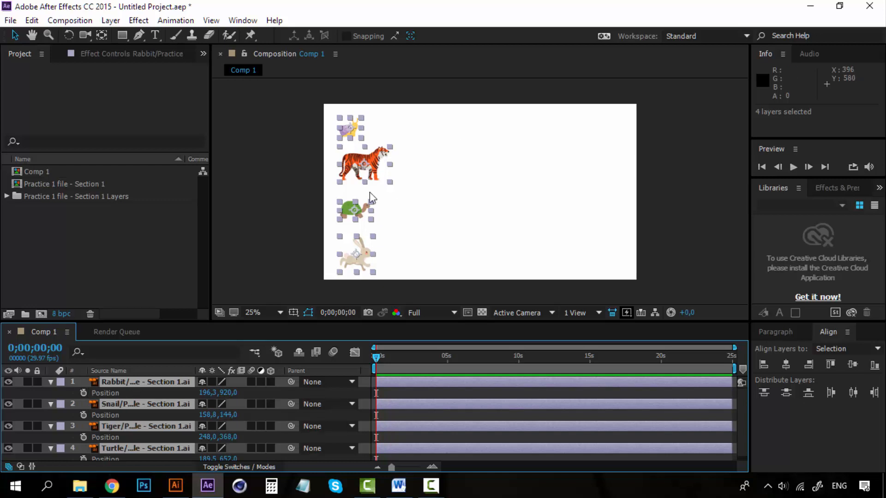
{"action": "left_click", "coordinate": [83, 393]}
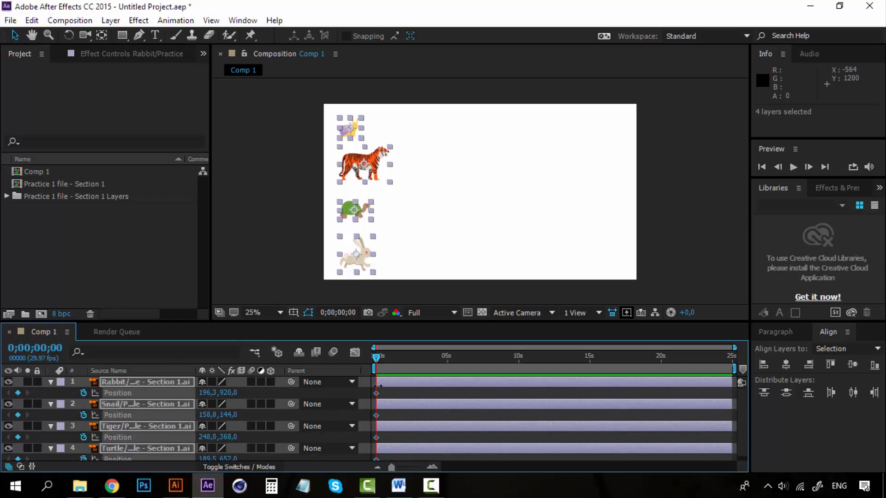
Step: At 0;00;02;00, move all four selected animals 1460 px horizontally to the composition's right side, creating their end Position keyframes
{"action": "scroll", "coordinate": [374, 419], "scroll_direction": "down", "scroll_amount": 1}
{"action": "scroll", "coordinate": [383, 450], "scroll_direction": "up", "scroll_amount": 1}
{"action": "left_click", "coordinate": [432, 467]}
{"action": "left_click", "coordinate": [431, 468]}
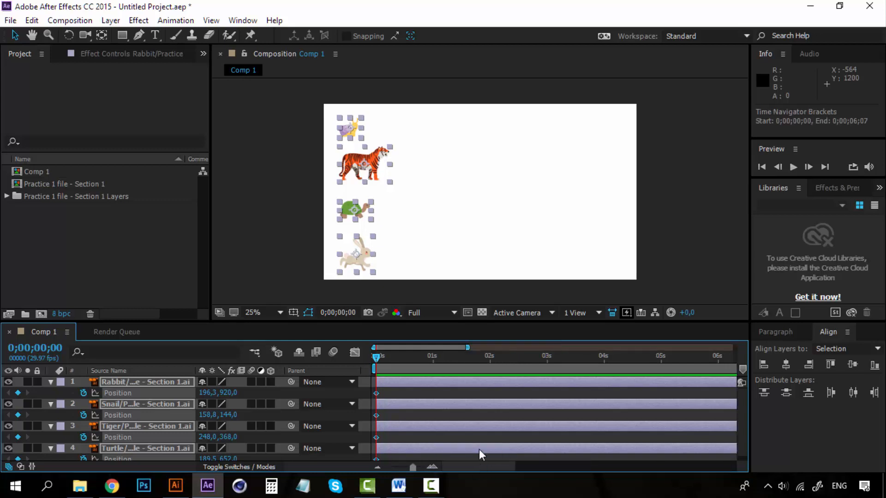
{"action": "left_click", "coordinate": [432, 357]}
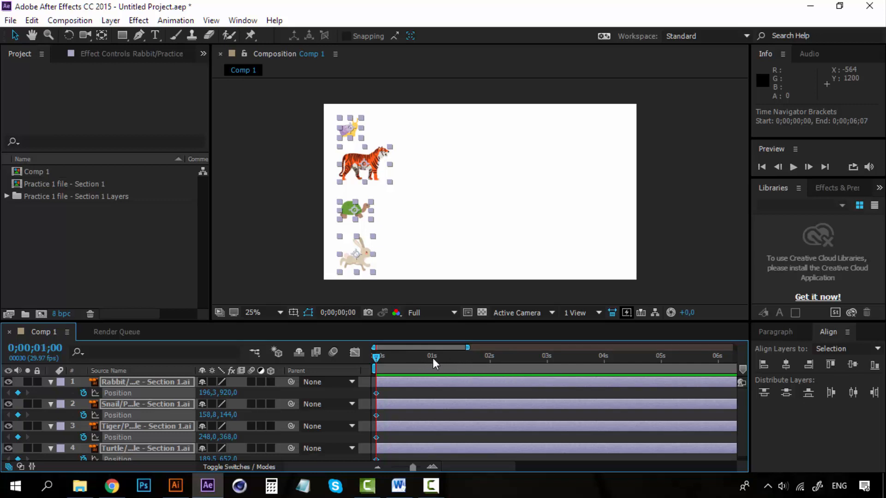
{"action": "left_click", "coordinate": [433, 467]}
{"action": "left_click", "coordinate": [379, 466]}
{"action": "left_click", "coordinate": [489, 359]}
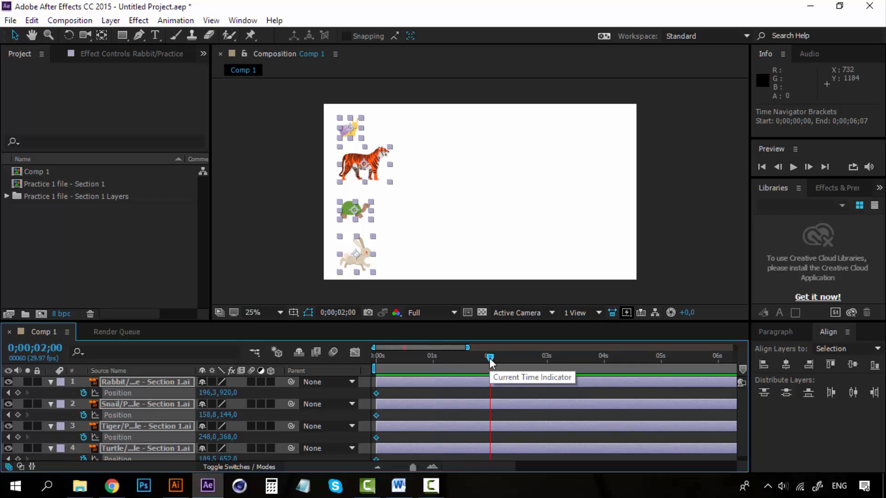
{"action": "left_click", "coordinate": [375, 162]}
{"action": "left_click_drag", "start_coordinate": [414, 160], "coordinate": [610, 171]}
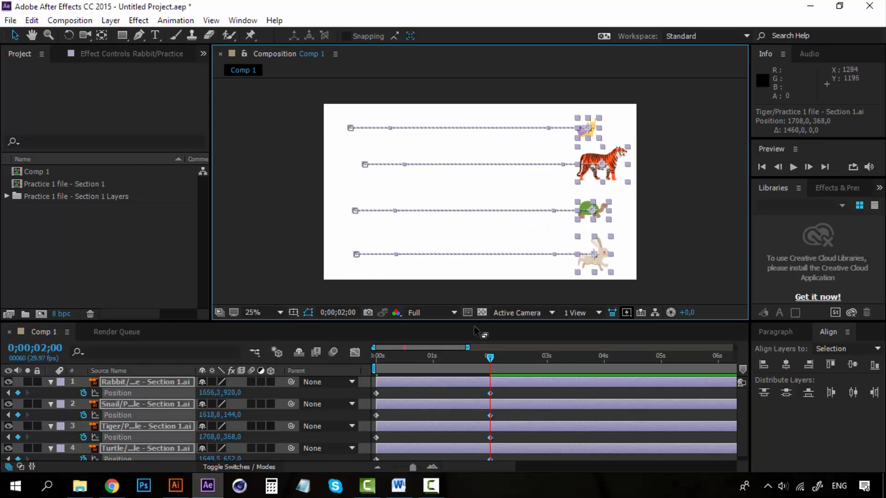
Step: Scrub between 0;00;00;00 and 0;00;02;00 to check the animals' movement, ending at the start
{"action": "left_click_drag", "start_coordinate": [490, 358], "coordinate": [364, 356]}
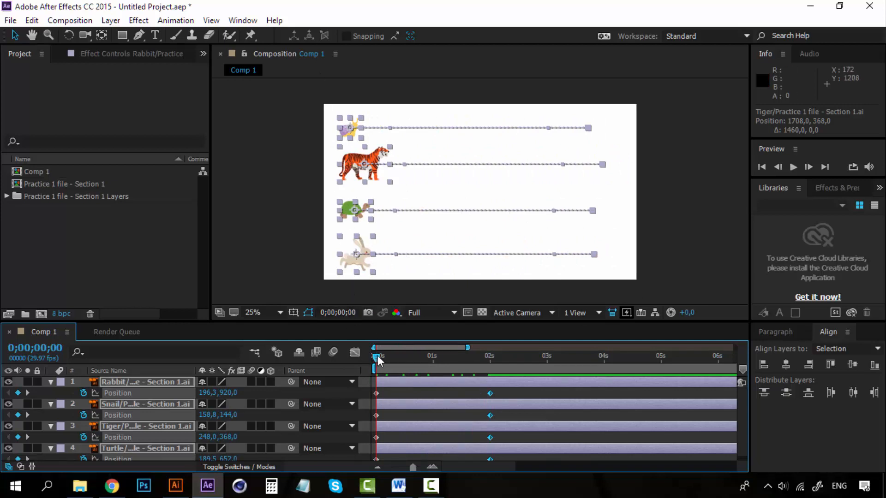
{"action": "left_click_drag", "start_coordinate": [377, 355], "coordinate": [490, 357]}
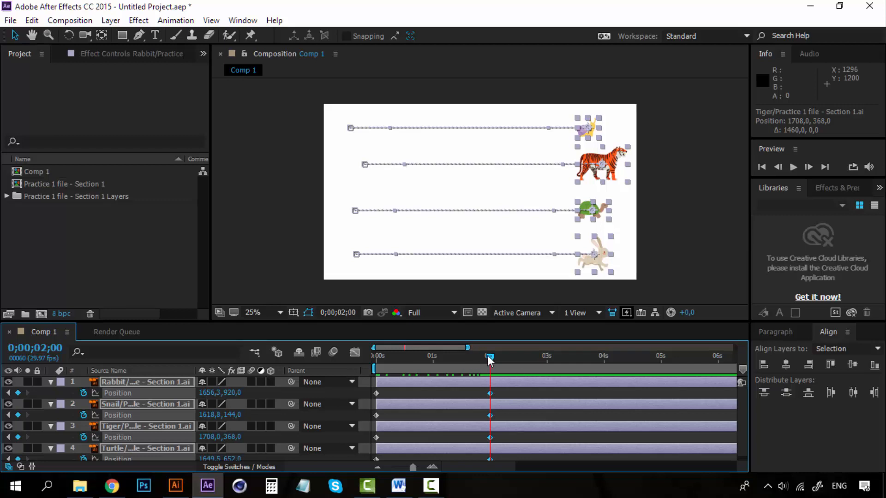
{"action": "left_click_drag", "start_coordinate": [489, 357], "coordinate": [344, 356]}
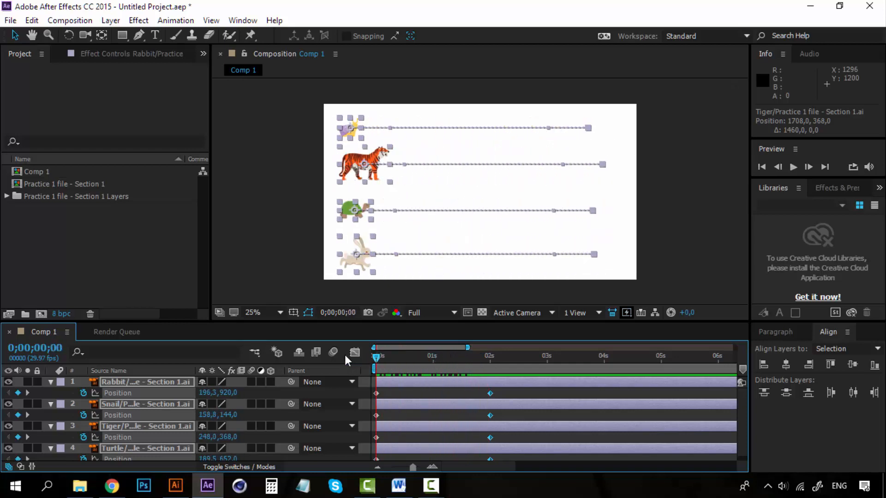
Step: Deselect the animal layers and play a preview of the animation from 0;00;00;00
{"action": "left_click", "coordinate": [672, 245]}
{"action": "key", "text": "space"}
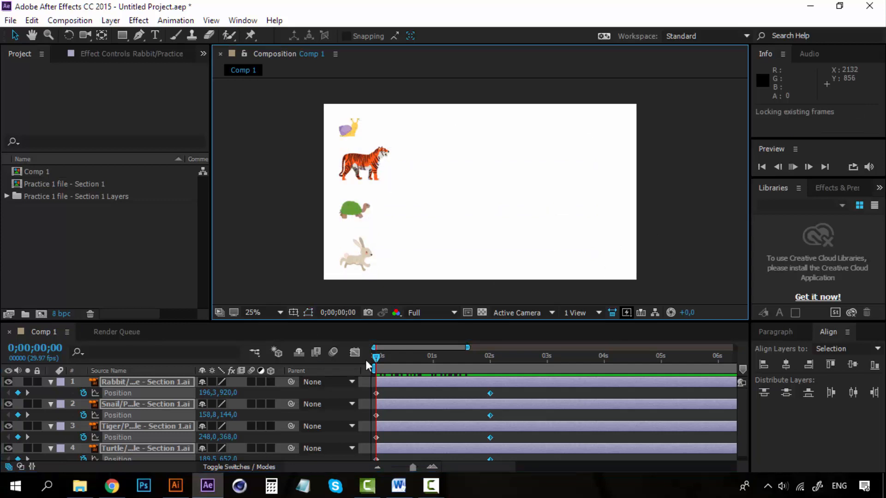
{"action": "left_click", "coordinate": [374, 357]}
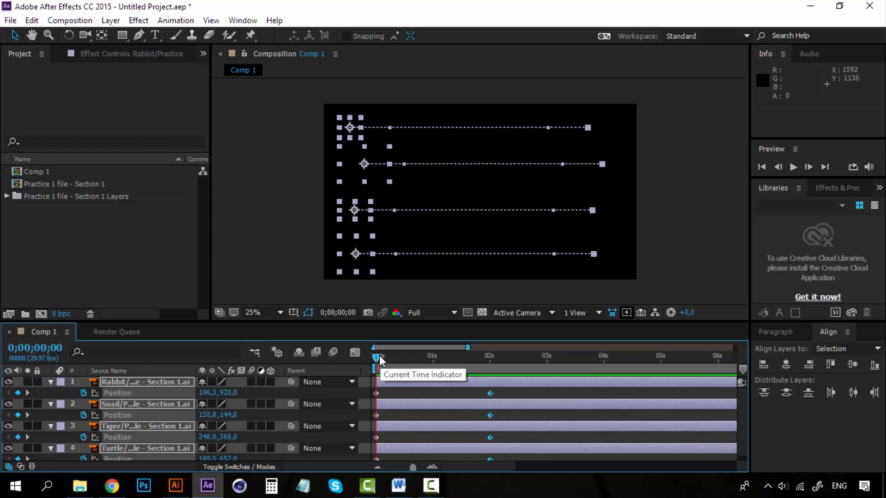
{"action": "mouse_move", "coordinate": [376, 357]}
{"action": "left_mouse_down"}
{"action": "mouse_move", "coordinate": [385, 356]}
{"action": "mouse_move", "coordinate": [361, 354]}
{"action": "left_mouse_up"}
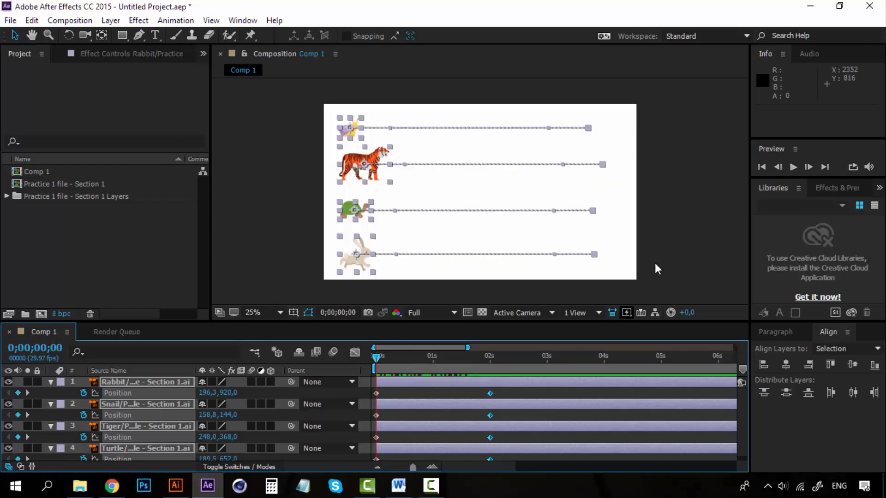
{"action": "key", "text": "space"}
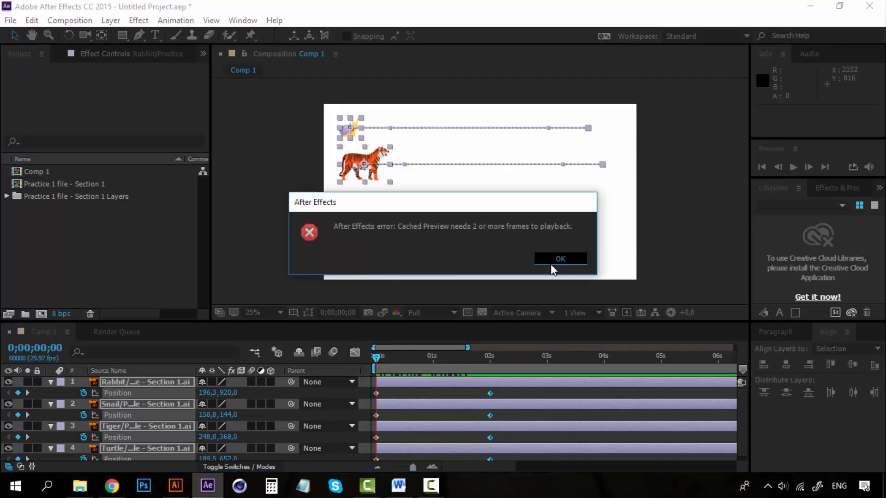
{"action": "left_click", "coordinate": [551, 261]}
{"action": "left_click", "coordinate": [685, 240]}
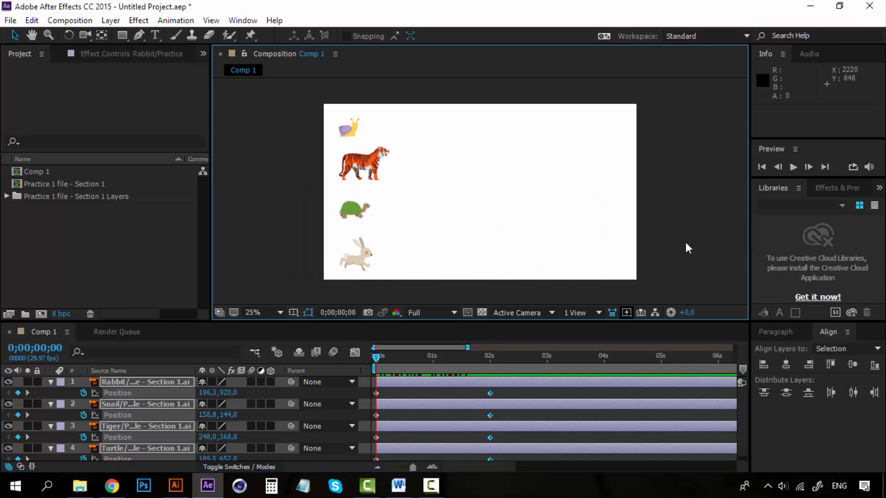
{"action": "key", "text": "space"}
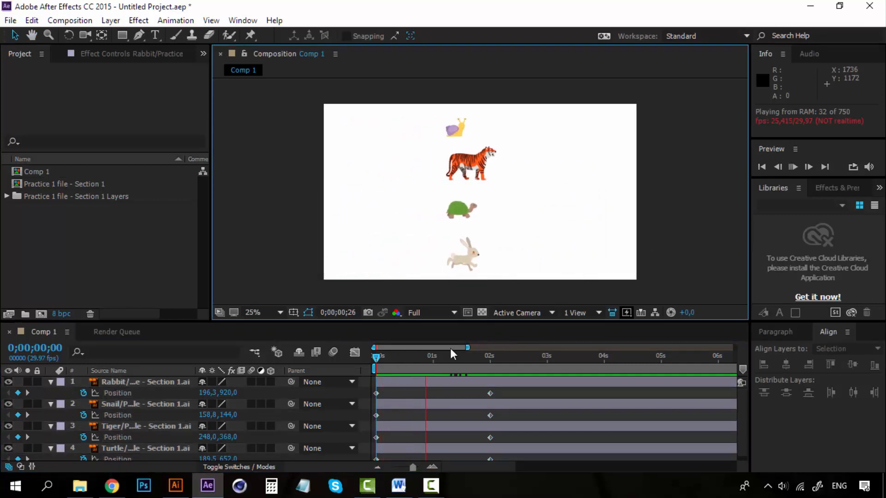
Step: Replay the animation from the start and review the animals' constant-speed motion between the Position keyframes
{"action": "left_click", "coordinate": [378, 355]}
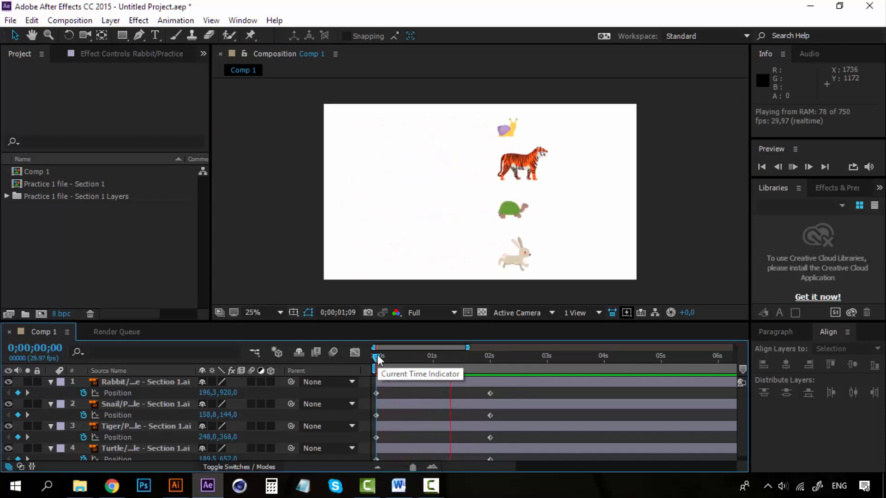
{"action": "key", "text": "space"}
{"action": "key", "text": "space"}
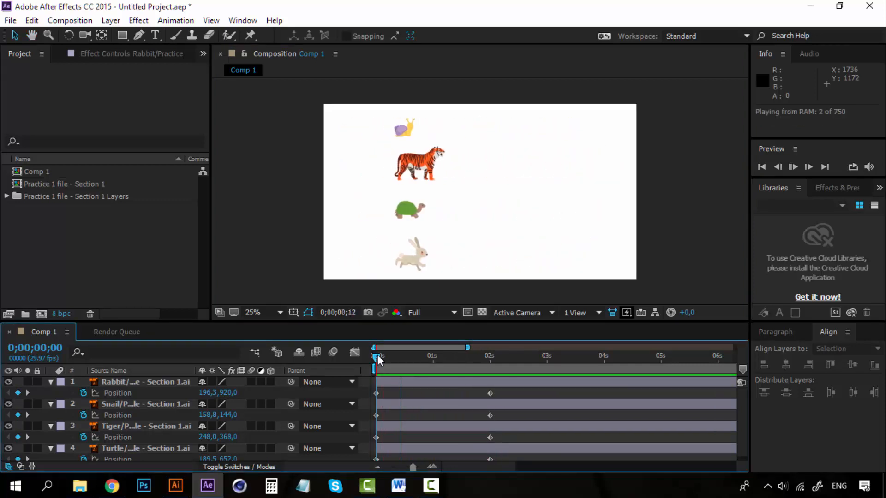
{"action": "key", "text": "space"}
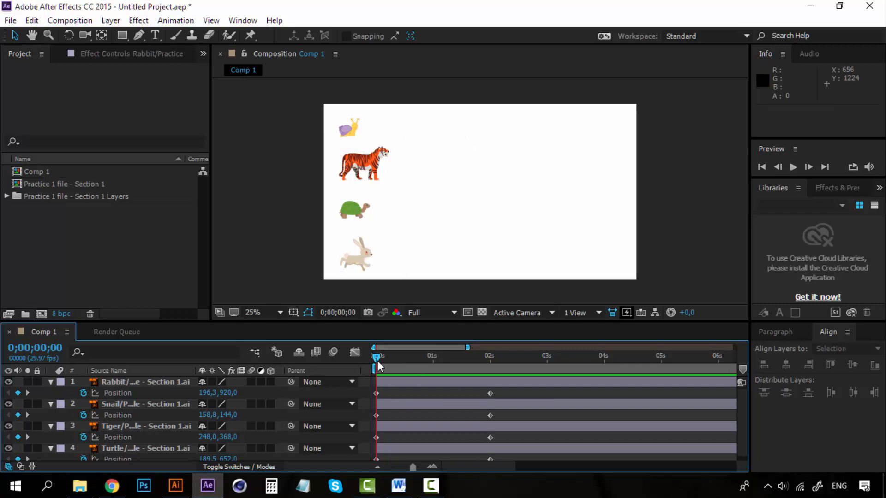
{"action": "scroll", "coordinate": [493, 414], "scroll_direction": "down", "scroll_amount": 1}
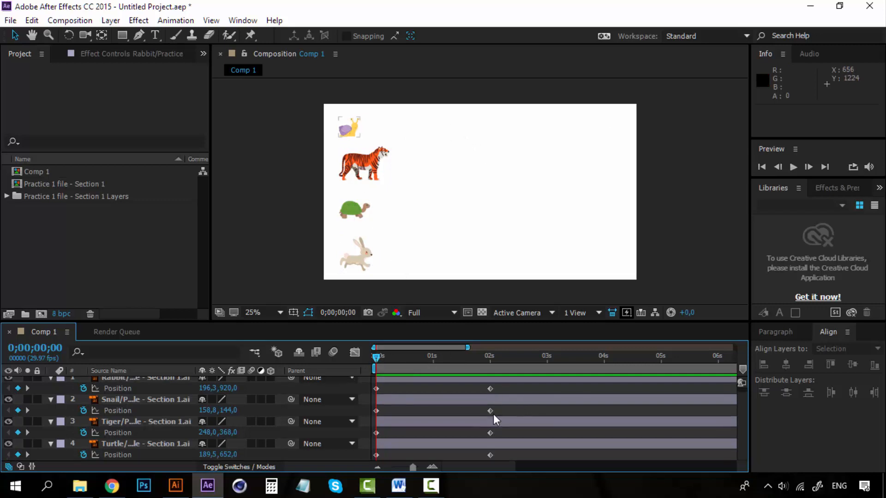
{"action": "scroll", "coordinate": [492, 419], "scroll_direction": "up", "scroll_amount": 1}
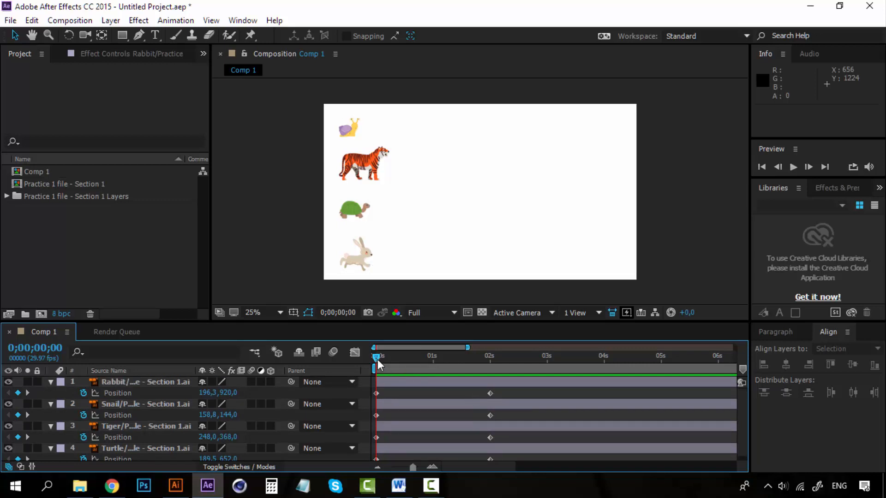
{"action": "key", "text": "space"}
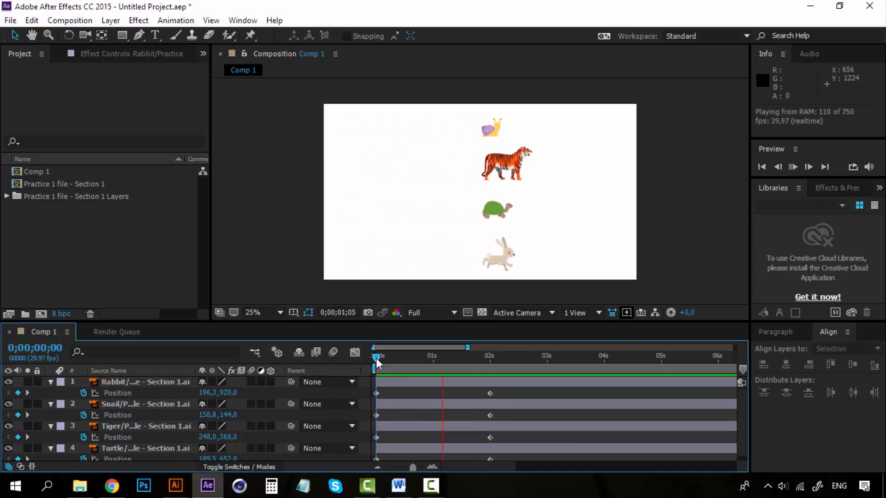
{"action": "key", "text": "space"}
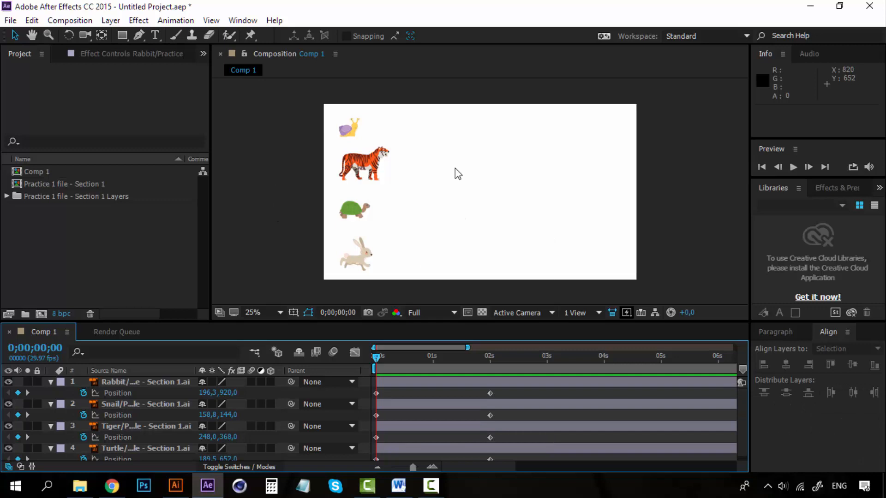
Step: Apply Easy Ease to the rabbit's Position keyframe at 0;00;02;00
{"action": "left_click", "coordinate": [490, 394]}
{"action": "right_click", "coordinate": [490, 393]}
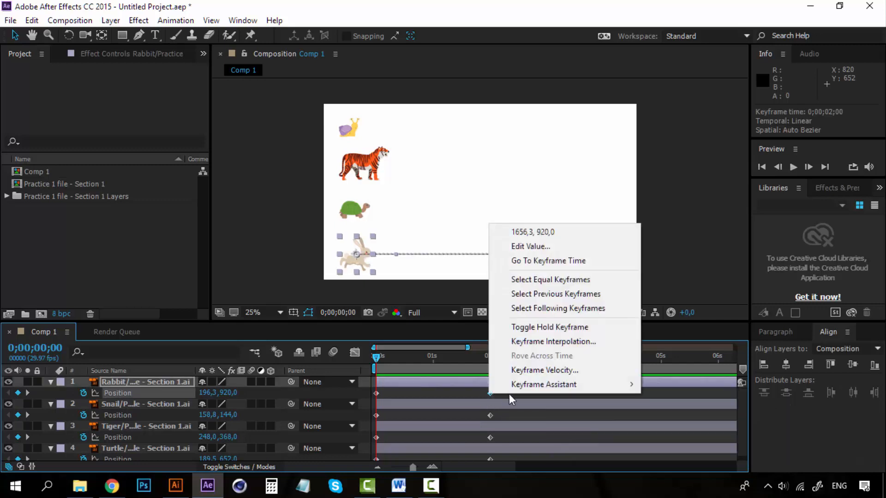
{"action": "mouse_move", "coordinate": [581, 386]}
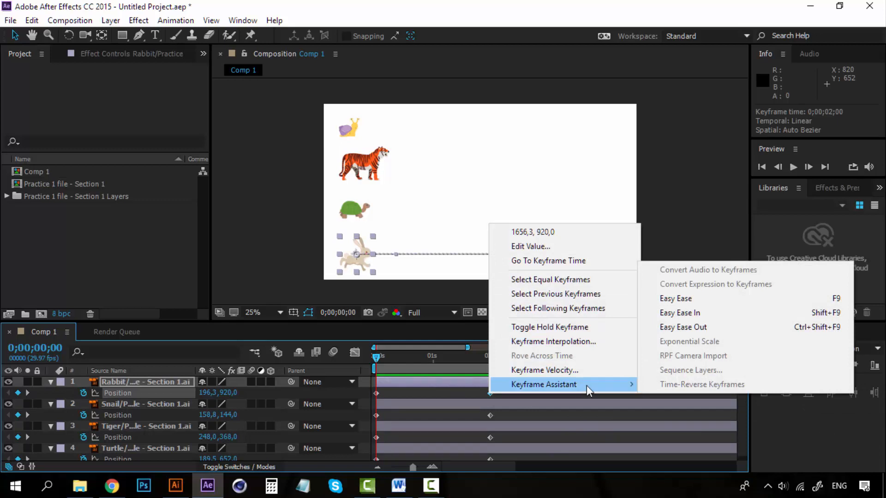
{"action": "left_click", "coordinate": [689, 299]}
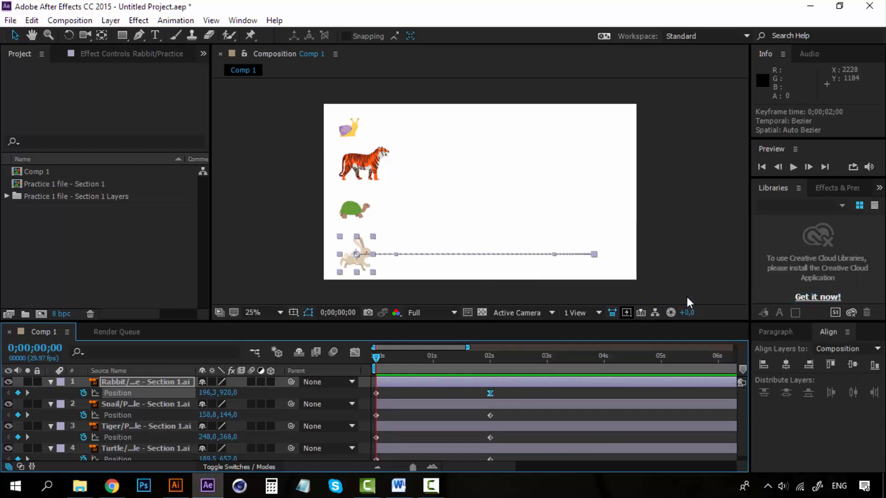
Step: Apply Easy Ease to the snail's Position keyframe at 0;00;02;00
{"action": "left_click", "coordinate": [490, 414]}
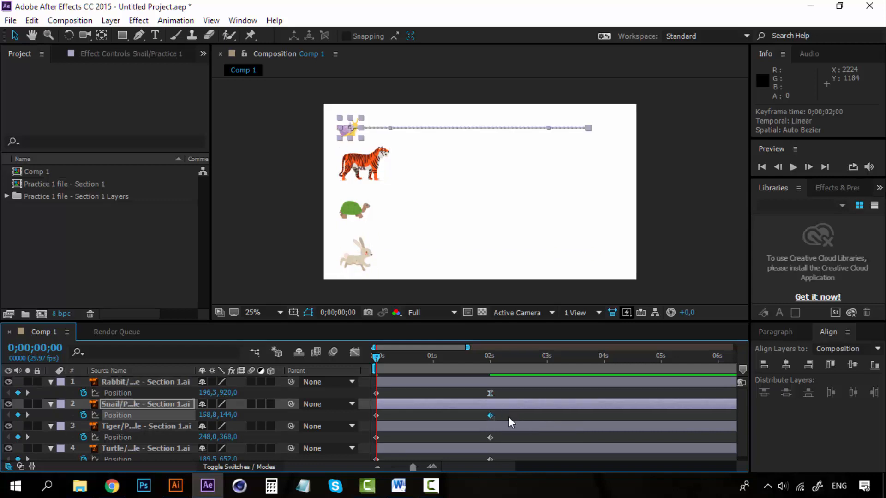
{"action": "right_click", "coordinate": [492, 415]}
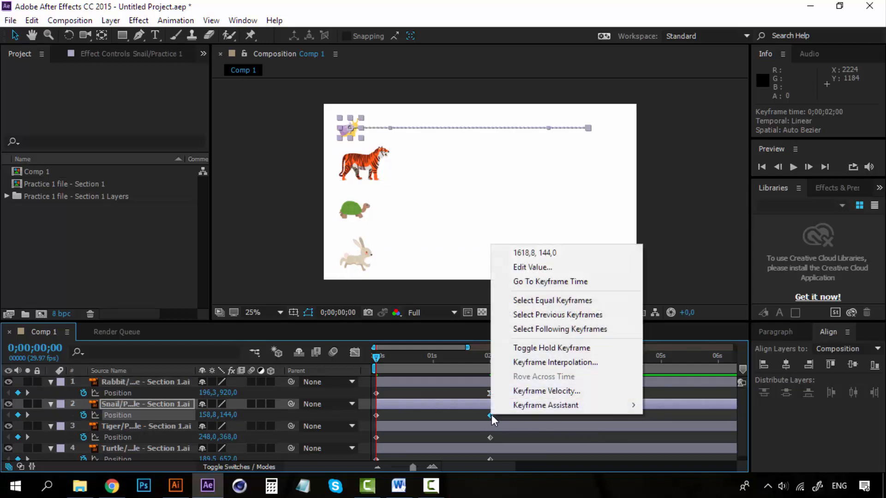
{"action": "mouse_move", "coordinate": [592, 405]}
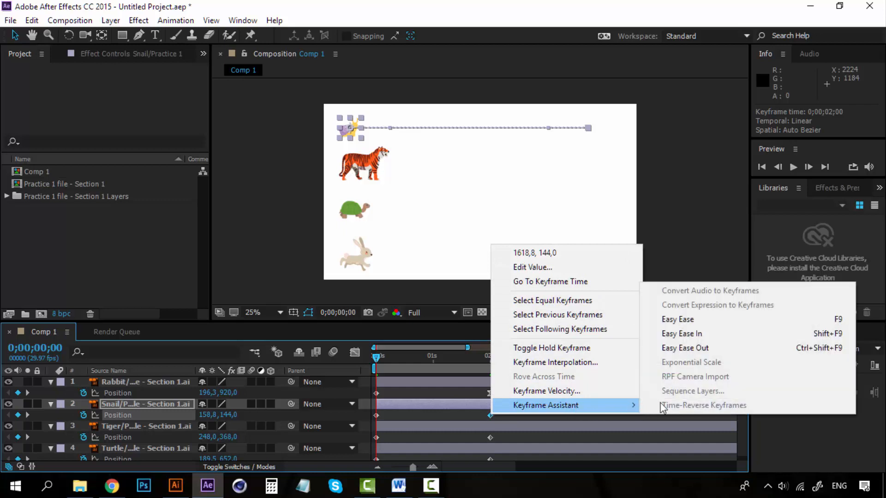
{"action": "left_click", "coordinate": [711, 324]}
Step: Apply Easy Ease to the tiger's Position keyframe at 0;00;02;00
{"action": "left_click", "coordinate": [491, 436]}
{"action": "right_click", "coordinate": [491, 436]}
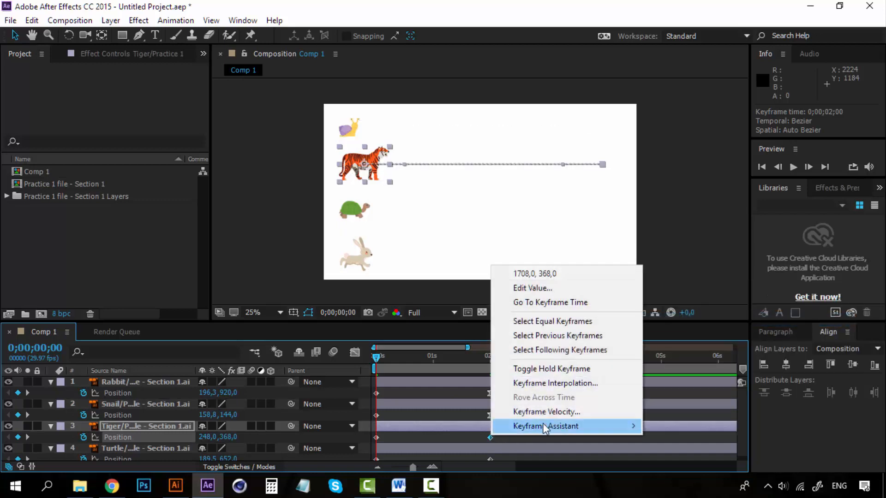
{"action": "mouse_move", "coordinate": [636, 424]}
{"action": "left_click", "coordinate": [695, 344]}
{"action": "scroll", "coordinate": [541, 420], "scroll_direction": "down", "scroll_amount": 1}
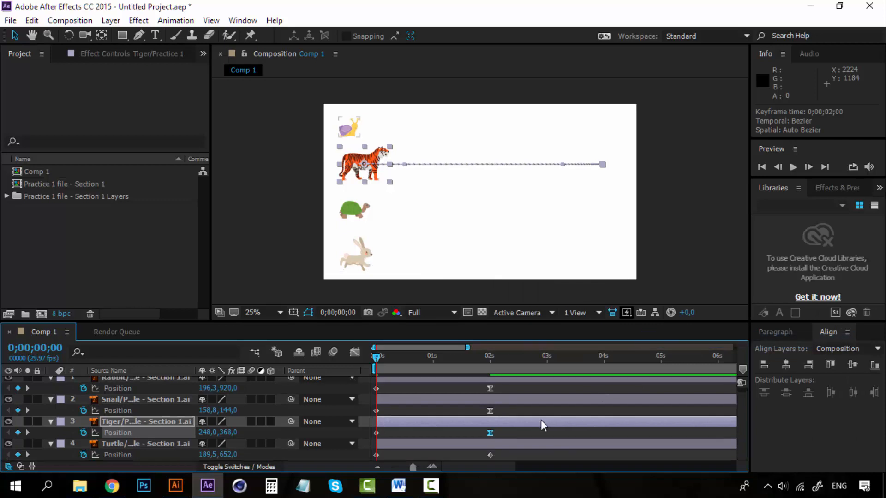
{"action": "right_click", "coordinate": [491, 454]}
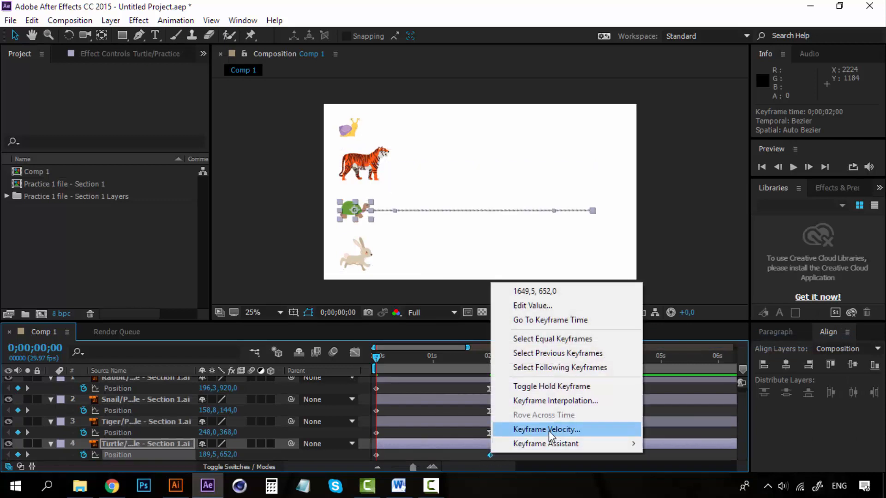
{"action": "mouse_move", "coordinate": [587, 442]}
{"action": "left_click", "coordinate": [427, 438]}
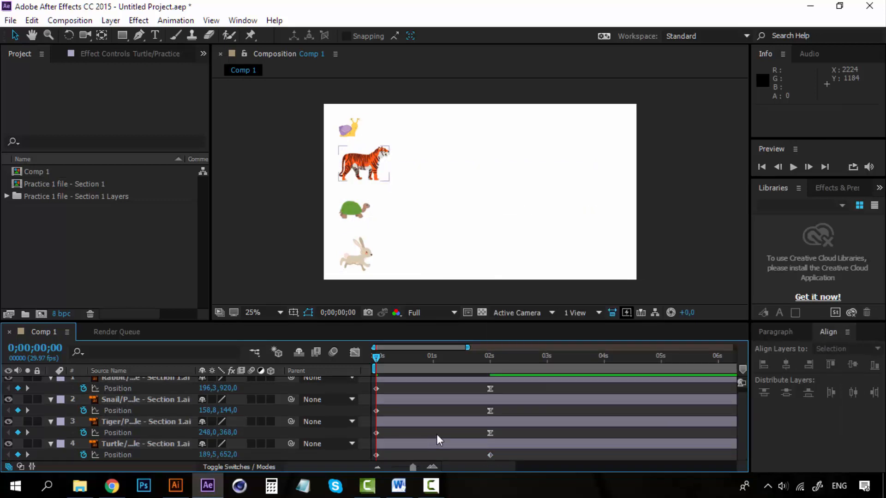
Step: Select all four animal layers and examine the dot spacing at the ends of their motion paths up close
{"action": "left_click", "coordinate": [146, 444]}
{"action": "scroll", "coordinate": [146, 420], "scroll_direction": "up", "scroll_amount": 1}
{"action": "left_click", "coordinate": [161, 383], "text": "shift"}
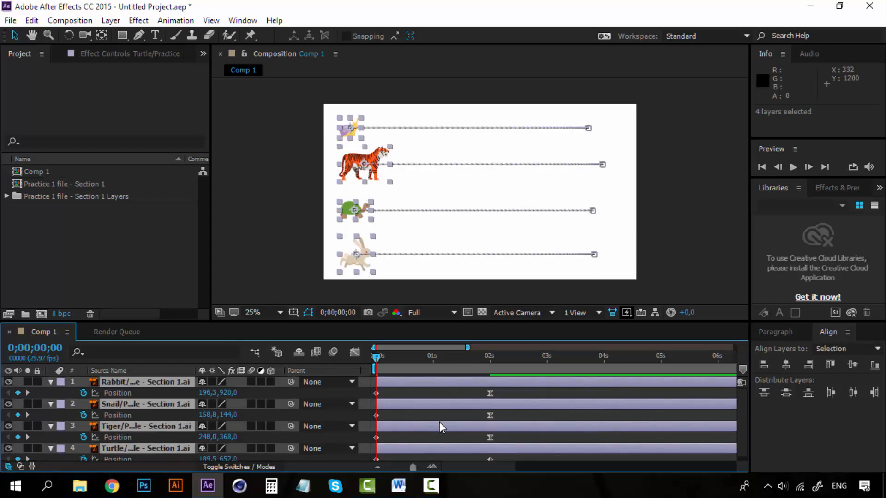
{"action": "scroll", "coordinate": [372, 209], "scroll_direction": "down", "scroll_amount": 1}
{"action": "scroll", "coordinate": [435, 226], "scroll_direction": "up", "scroll_amount": 1}
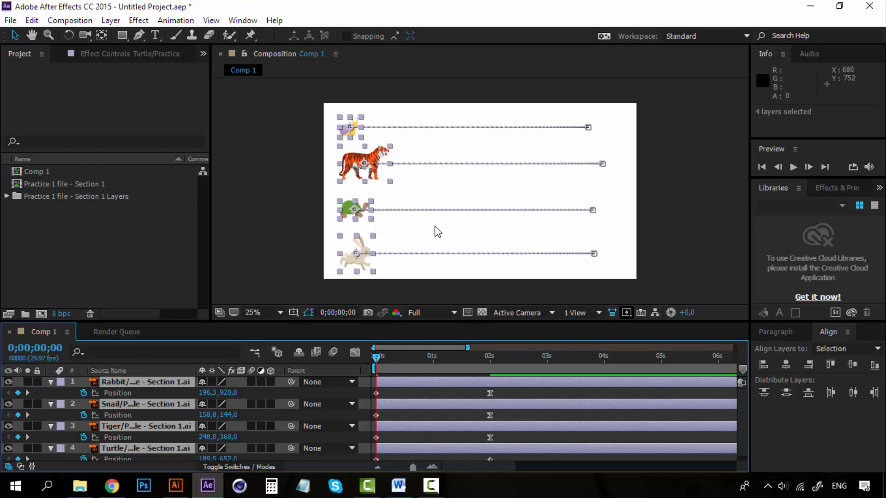
{"action": "scroll", "coordinate": [537, 235], "scroll_direction": "up", "scroll_amount": 1}
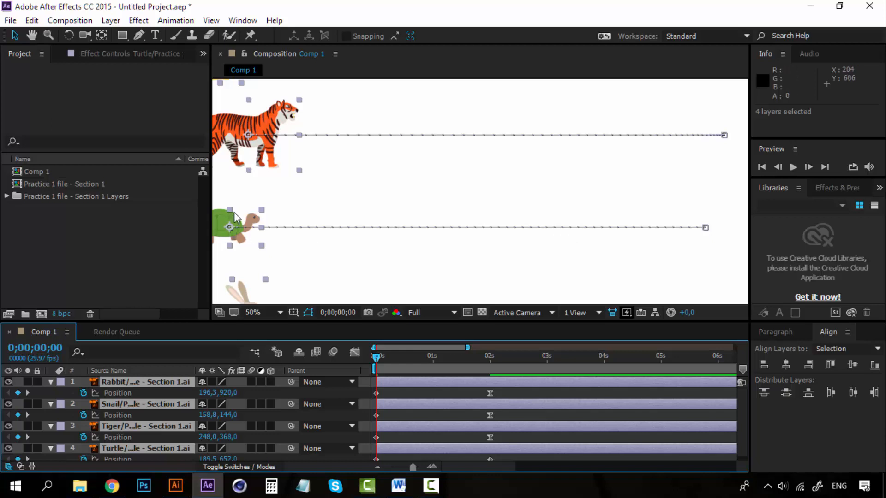
{"action": "scroll", "coordinate": [729, 184], "scroll_direction": "up", "scroll_amount": 1}
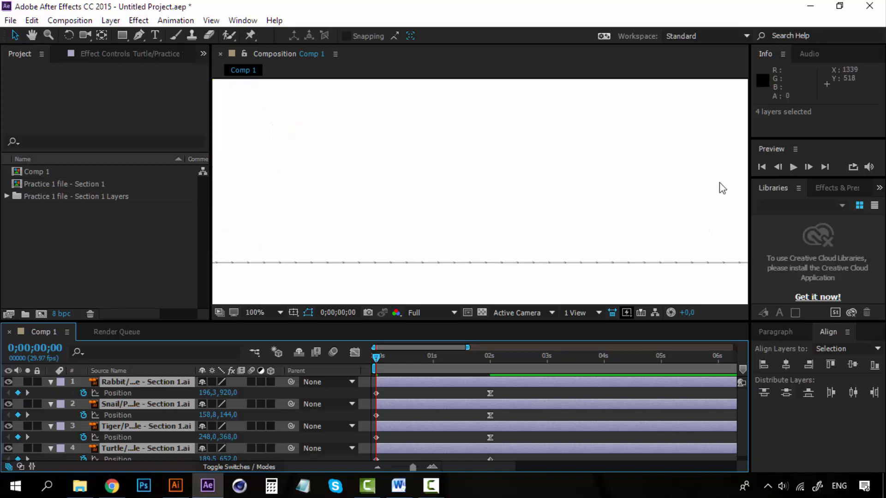
{"action": "key", "text": "space"}
{"action": "left_click_drag", "start_coordinate": [669, 221], "coordinate": [413, 283]}
{"action": "left_click_drag", "start_coordinate": [550, 173], "coordinate": [391, 255]}
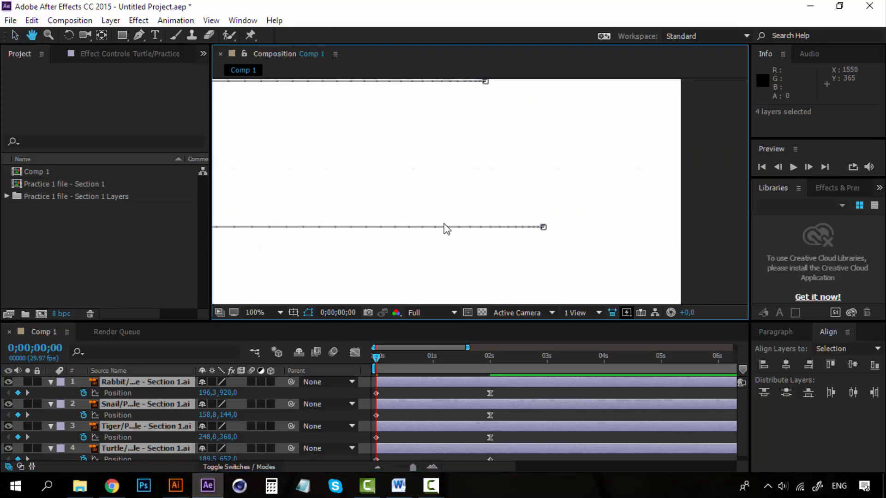
Step: Examine the dot spacing at the ends of the snail's and tiger's motion paths up close, and deselect the layers
{"action": "scroll", "coordinate": [408, 192], "scroll_direction": "down", "scroll_amount": 1}
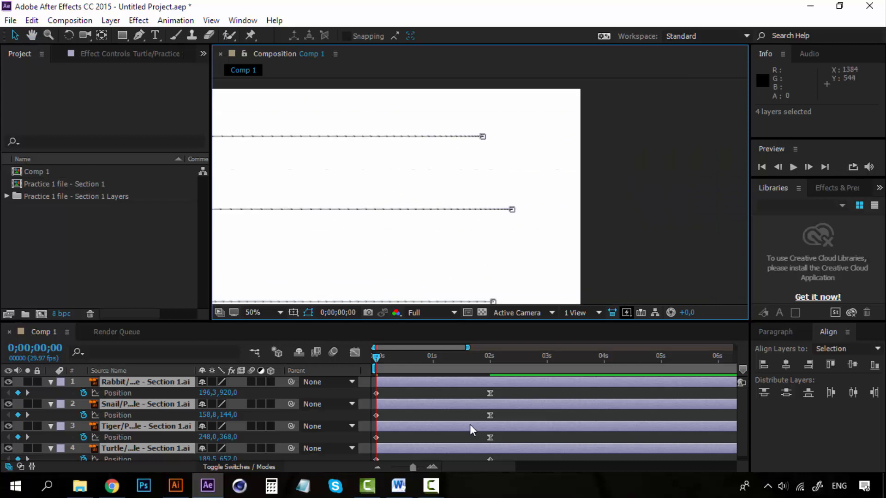
{"action": "scroll", "coordinate": [419, 148], "scroll_direction": "up", "scroll_amount": 1}
{"action": "key", "text": "space"}
{"action": "left_click_drag", "start_coordinate": [441, 178], "coordinate": [479, 224]}
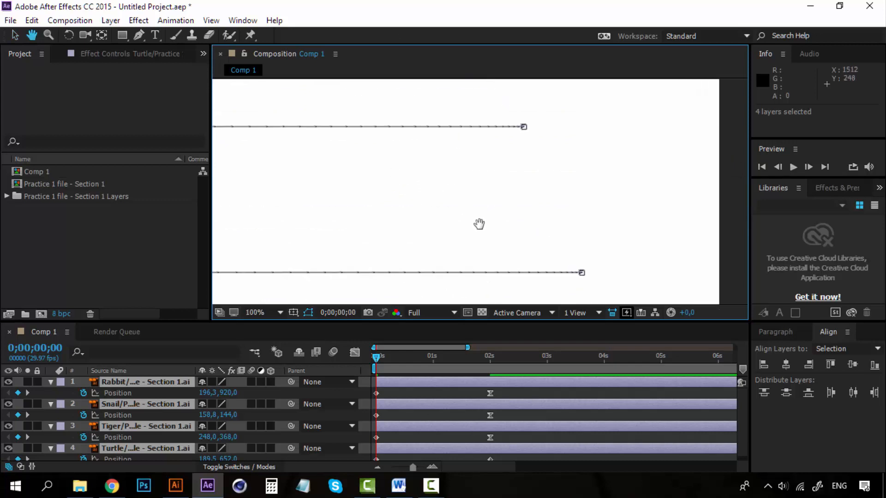
{"action": "left_click_drag", "start_coordinate": [514, 135], "coordinate": [580, 209]}
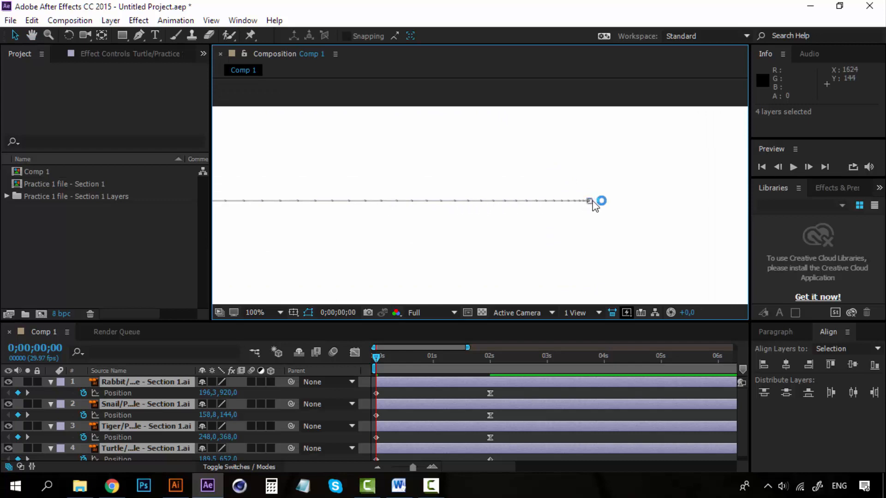
{"action": "scroll", "coordinate": [540, 249], "scroll_direction": "down", "scroll_amount": 4}
{"action": "scroll", "coordinate": [457, 247], "scroll_direction": "down", "scroll_amount": 2}
{"action": "scroll", "coordinate": [427, 238], "scroll_direction": "up", "scroll_amount": 2}
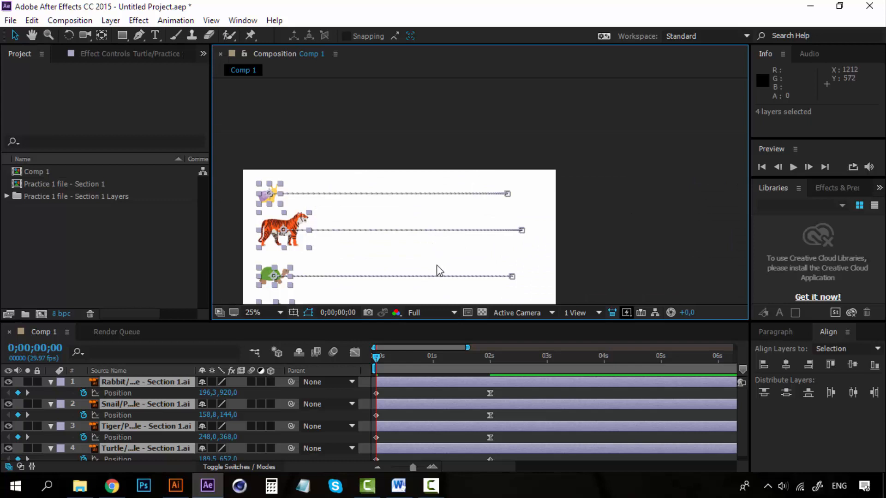
{"action": "left_click", "coordinate": [400, 387]}
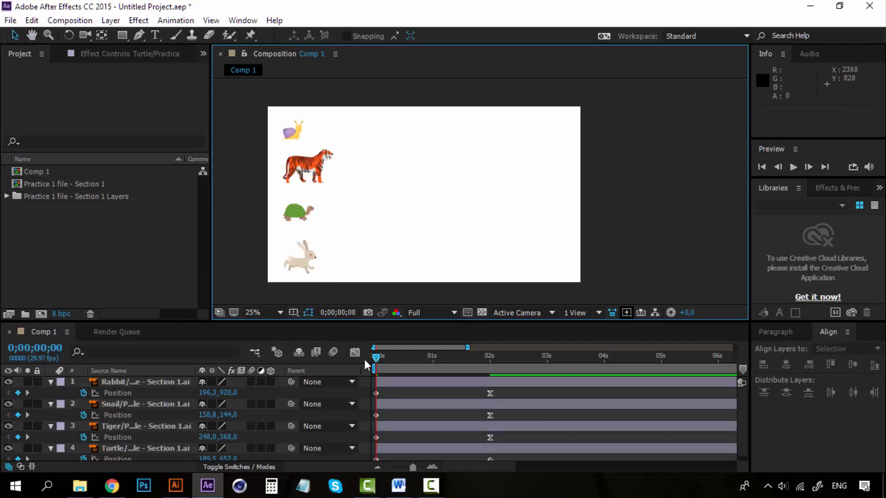
Step: Preview the composition from the start to compare the turtle's motion with the eased animals
{"action": "left_click", "coordinate": [377, 359]}
{"action": "key", "text": "space"}
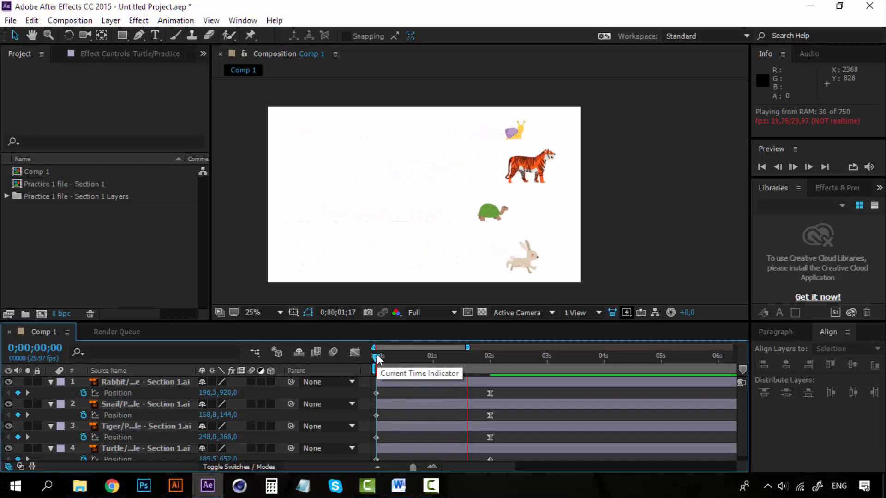
{"action": "key", "text": "space"}
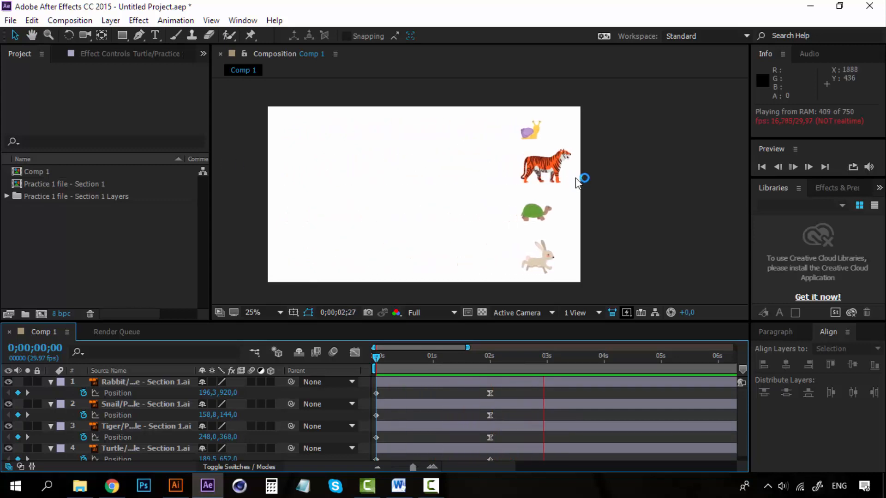
{"action": "left_click", "coordinate": [376, 356]}
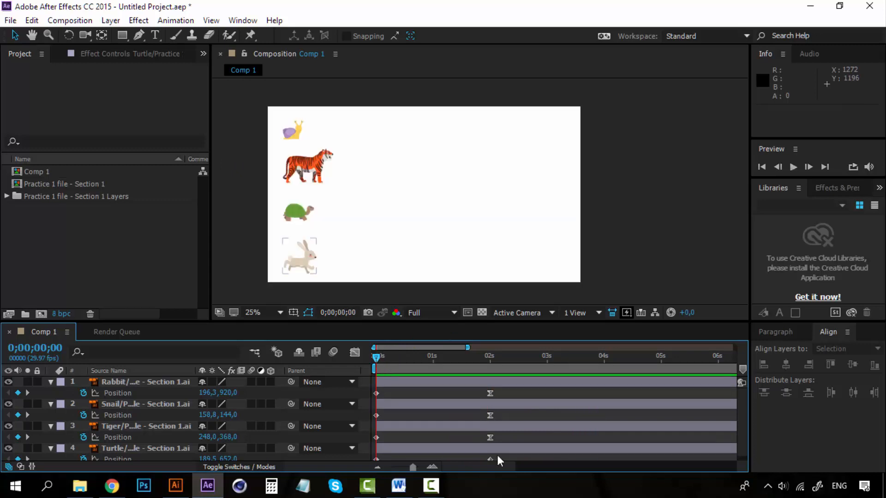
Step: Apply Easy Ease to the turtle's Position keyframe at 0;00;02;00 and preview the animation
{"action": "scroll", "coordinate": [507, 448], "scroll_direction": "down", "scroll_amount": 1}
{"action": "right_click", "coordinate": [490, 456]}
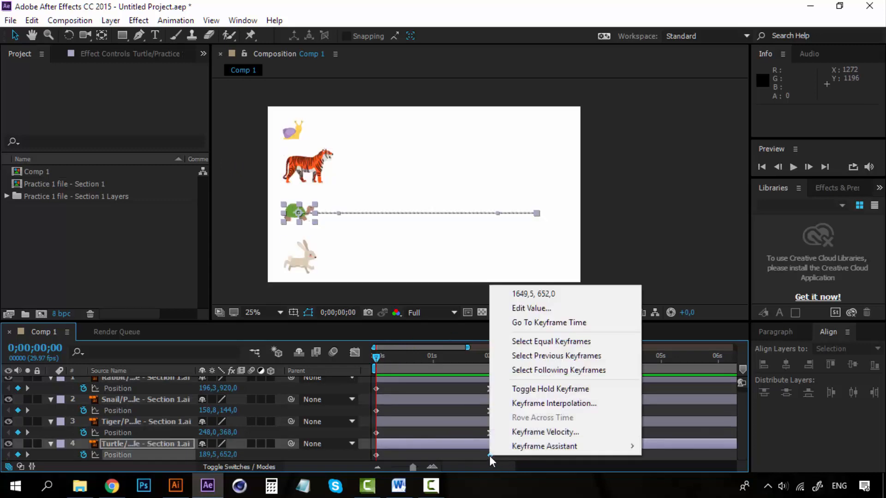
{"action": "mouse_move", "coordinate": [603, 447]}
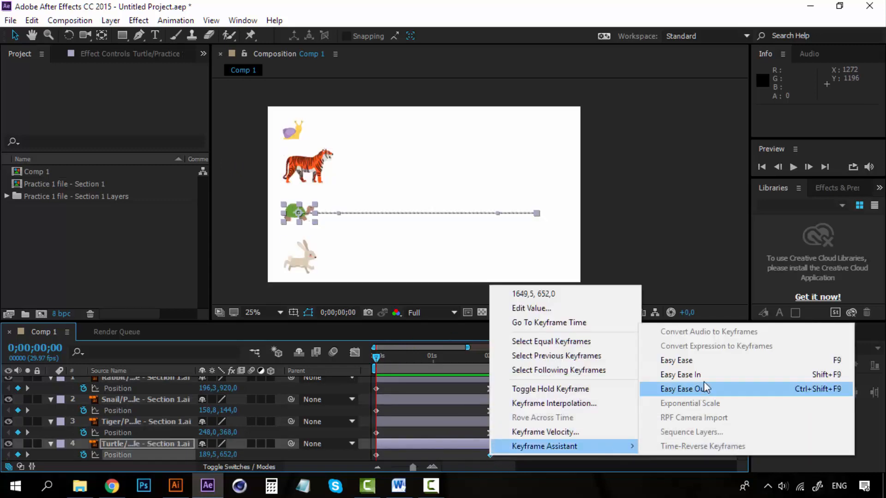
{"action": "left_click", "coordinate": [709, 360]}
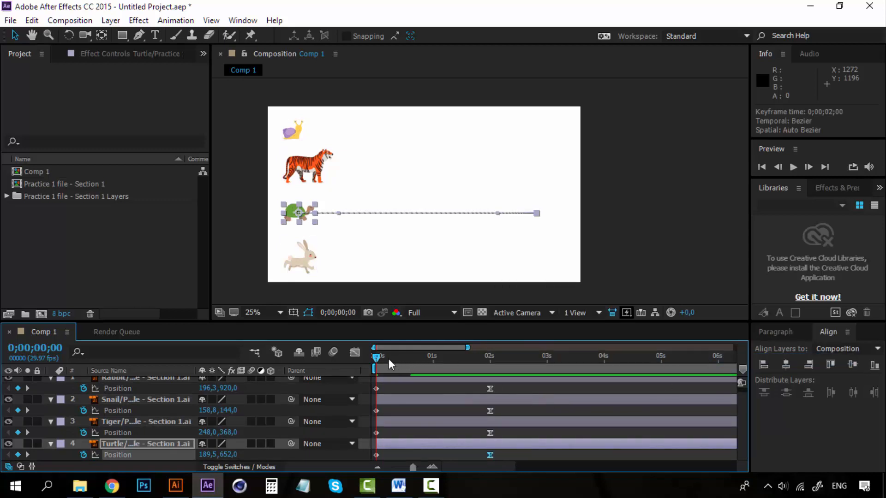
{"action": "key", "text": "space"}
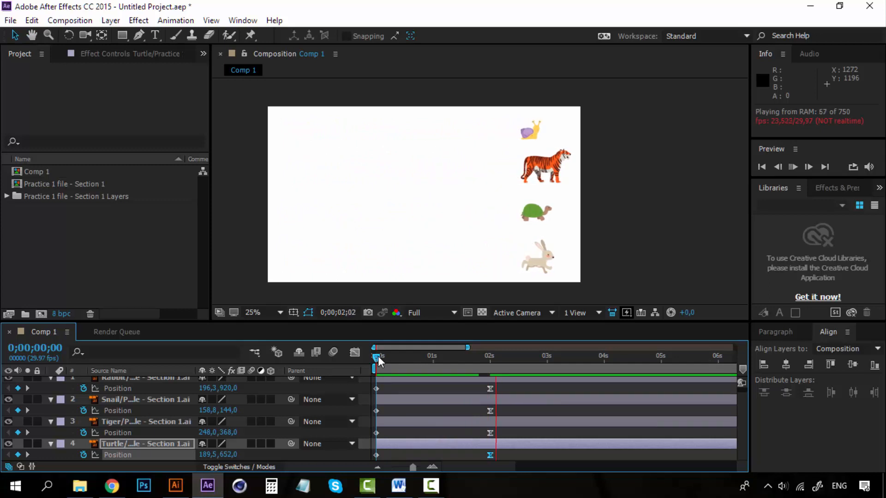
{"action": "key", "text": "space"}
{"action": "scroll", "coordinate": [411, 415], "scroll_direction": "up", "scroll_amount": 1}
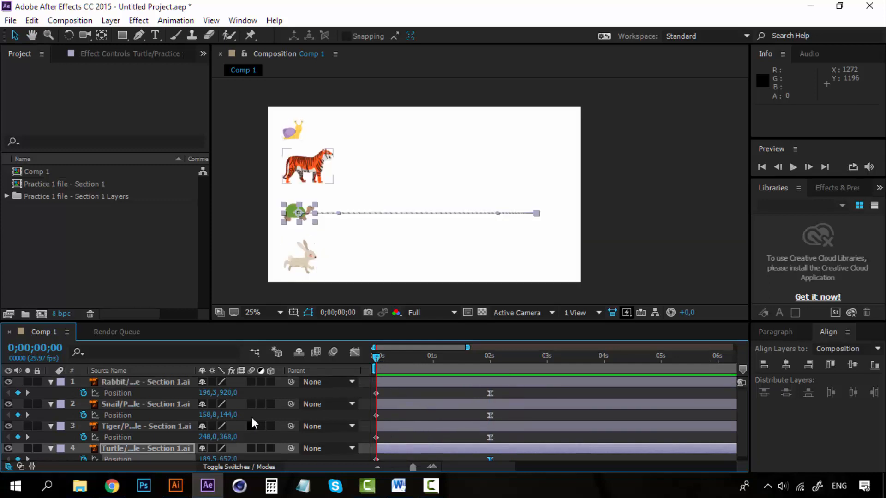
{"action": "left_click", "coordinate": [610, 259]}
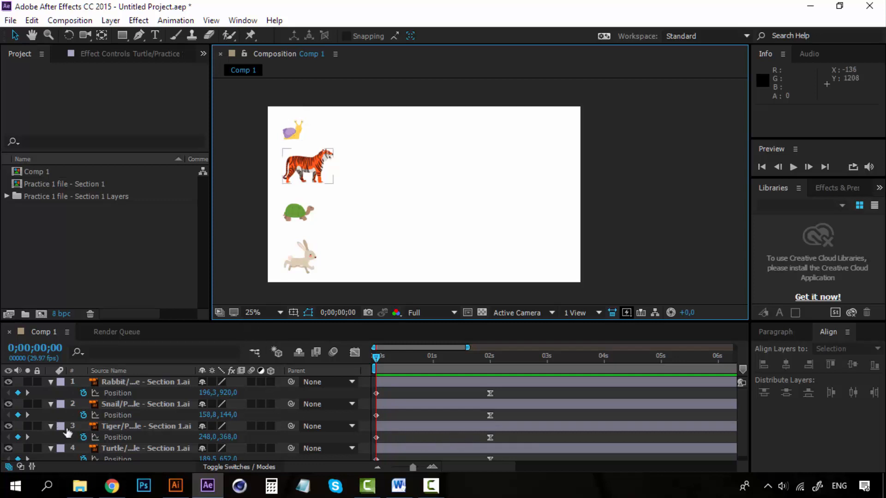
Step: Try moving the tiger's end Position keyframe to 0;00;00;26 and further to 0;00;00;15, and preview the motion
{"action": "left_click", "coordinate": [142, 427]}
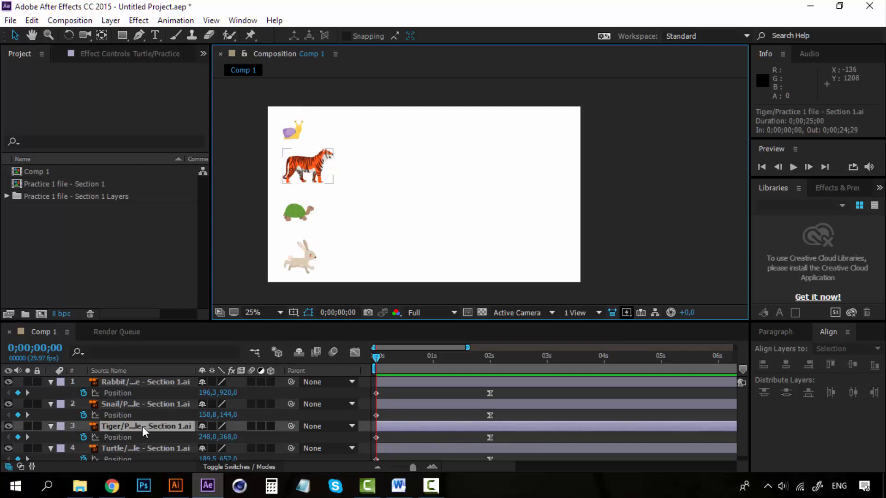
{"action": "left_click", "coordinate": [490, 438]}
{"action": "left_click_drag", "start_coordinate": [490, 437], "coordinate": [425, 436]}
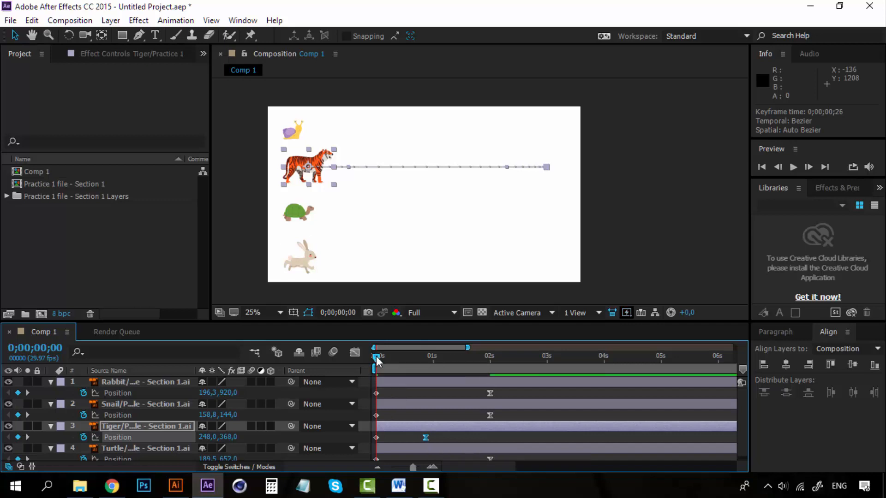
{"action": "mouse_move", "coordinate": [377, 360]}
{"action": "left_mouse_down"}
{"action": "mouse_move", "coordinate": [408, 356]}
{"action": "mouse_move", "coordinate": [368, 355]}
{"action": "left_mouse_up"}
{"action": "left_click_drag", "start_coordinate": [422, 436], "coordinate": [405, 436]}
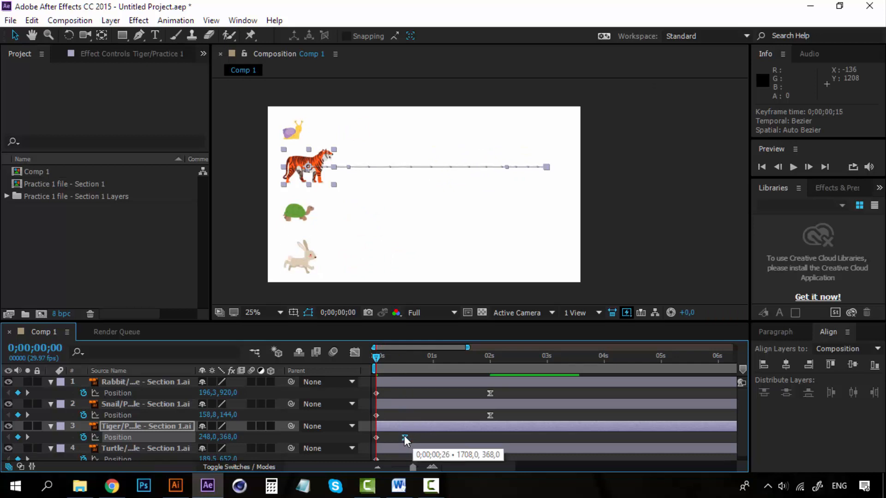
{"action": "key", "text": "space"}
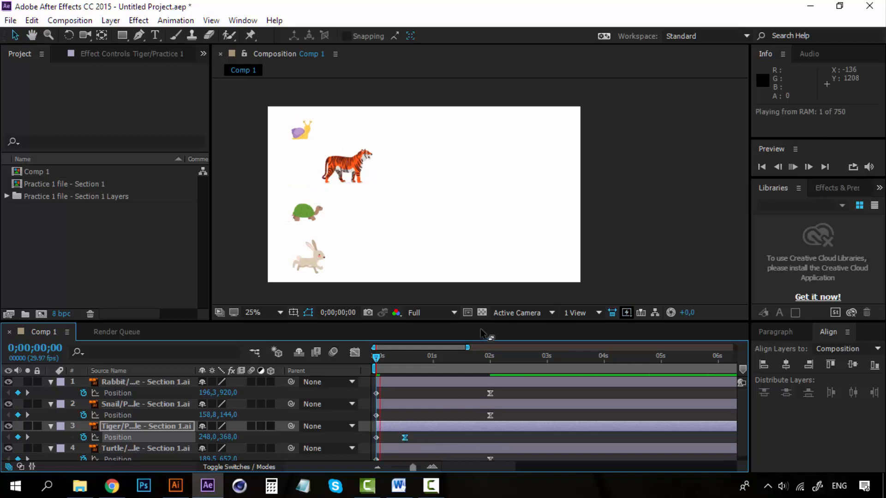
{"action": "left_click", "coordinate": [378, 357]}
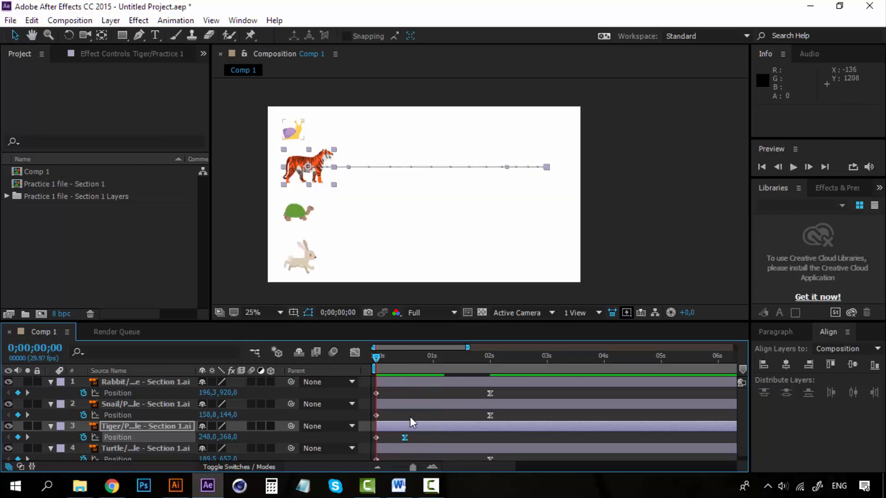
Step: Move the tiger's end Position keyframe to slightly before the one-second mark and preview the animation
{"action": "left_click_drag", "start_coordinate": [411, 437], "coordinate": [419, 437]}
{"action": "key", "text": "space"}
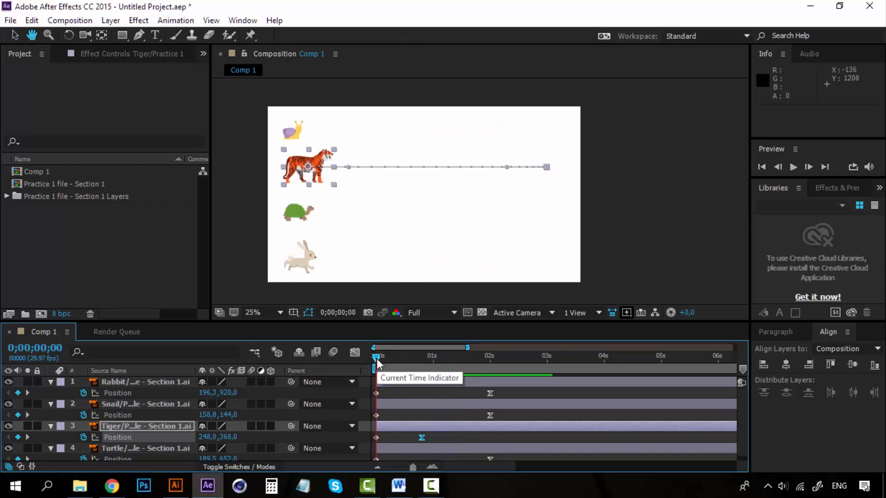
{"action": "key", "text": "space"}
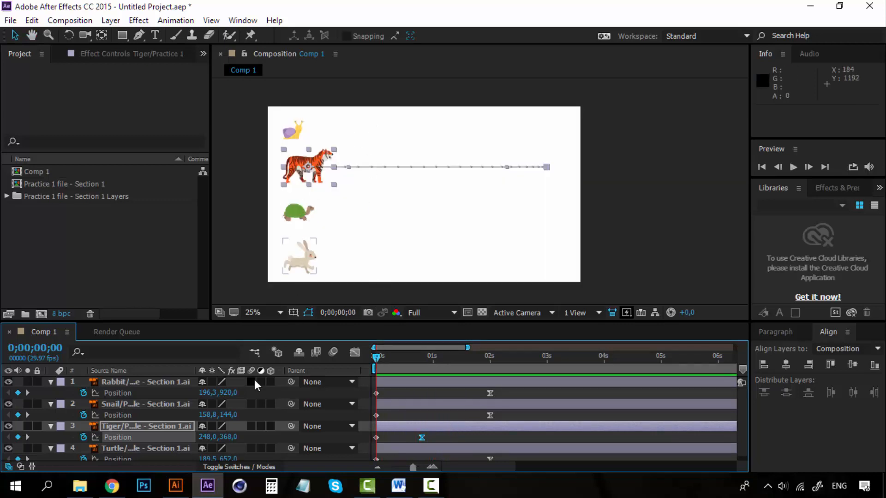
Step: Move the rabbit's end Position keyframe to 0;00;01;15 and preview the animation
{"action": "left_click", "coordinate": [159, 383]}
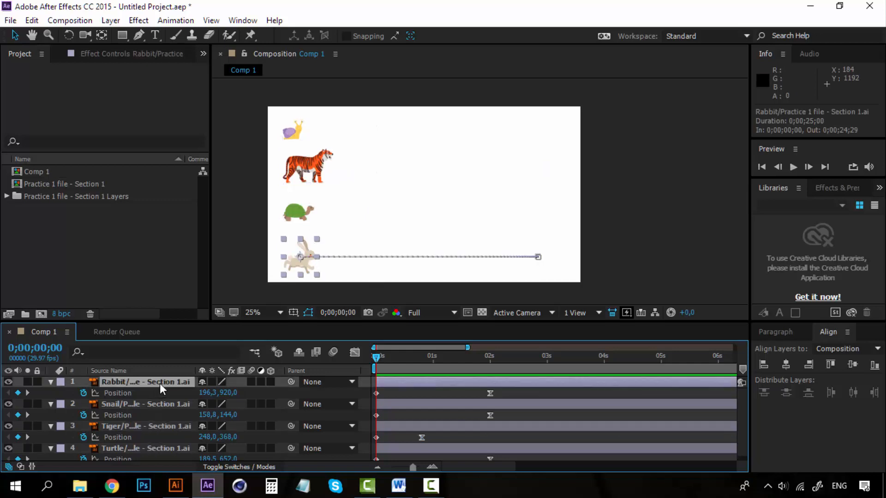
{"action": "left_click_drag", "start_coordinate": [488, 394], "coordinate": [460, 392]}
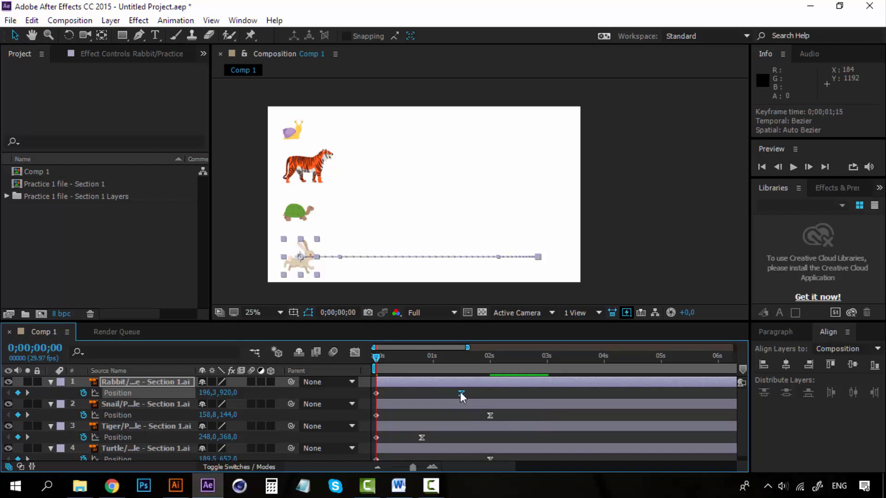
{"action": "key", "text": "space"}
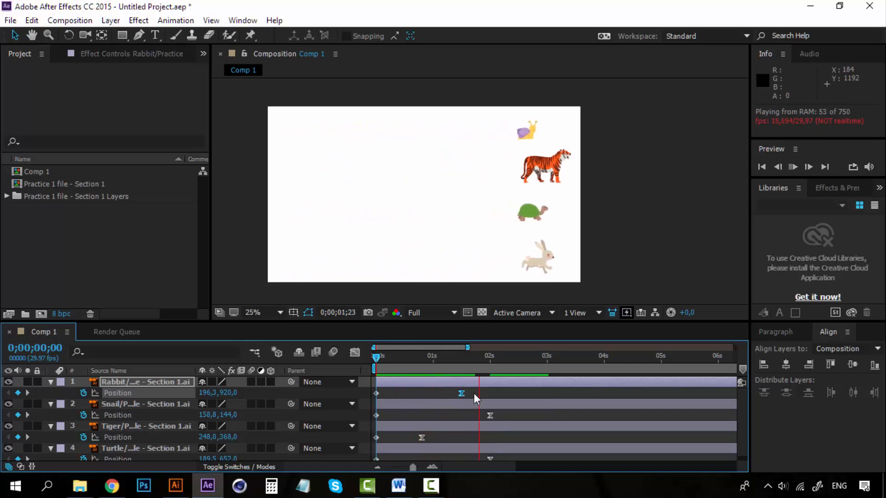
{"action": "left_click", "coordinate": [497, 396]}
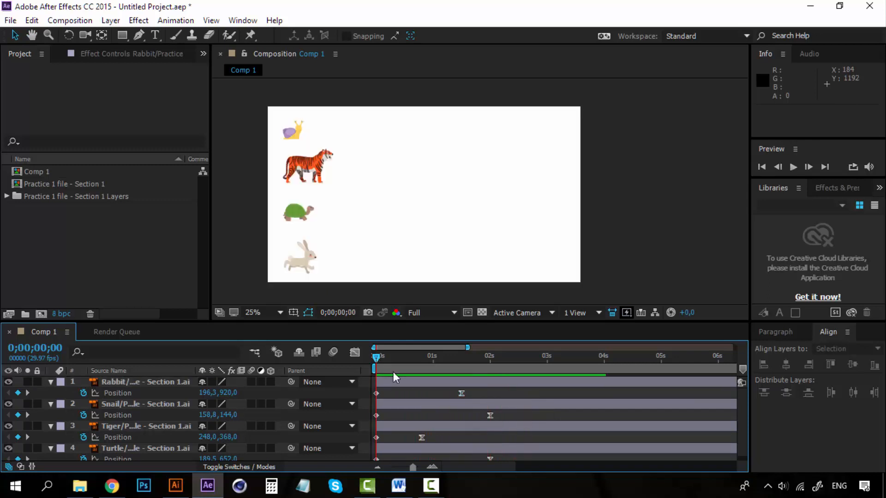
Step: Move the snail's end Position keyframe to 0;00;04;01 and the turtle's to just before the three-second mark
{"action": "left_click", "coordinate": [505, 441]}
{"action": "scroll", "coordinate": [505, 441], "scroll_direction": "down", "scroll_amount": 1}
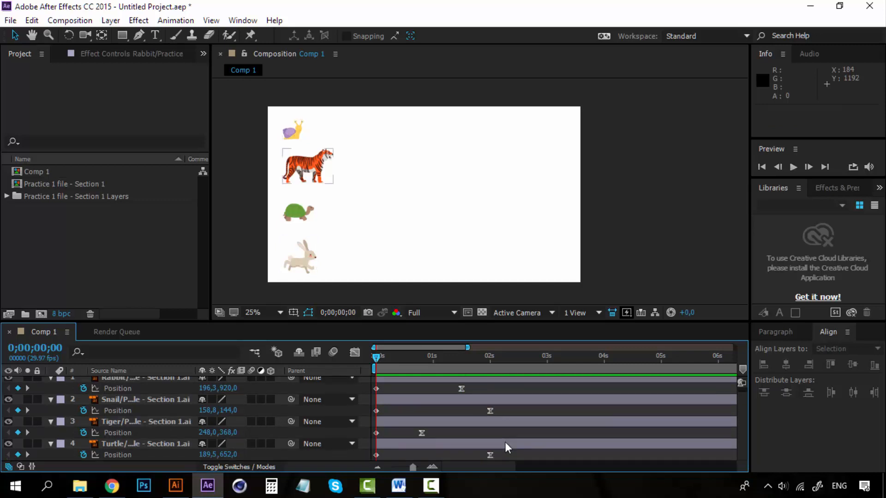
{"action": "left_click_drag", "start_coordinate": [490, 455], "coordinate": [515, 455]}
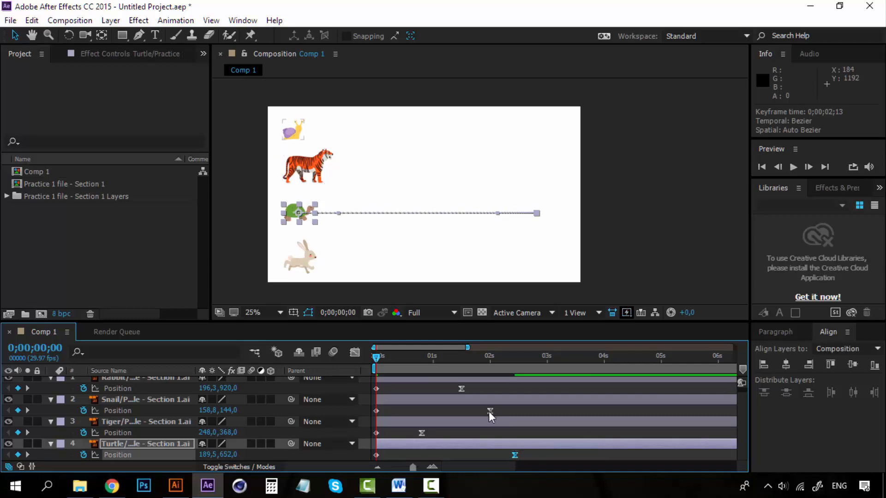
{"action": "left_click_drag", "start_coordinate": [490, 411], "coordinate": [555, 411]}
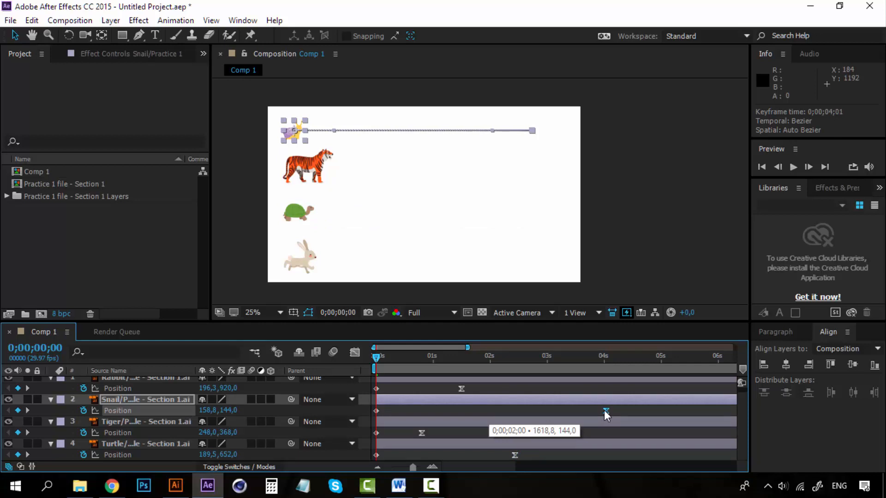
{"action": "left_click_drag", "start_coordinate": [605, 412], "coordinate": [605, 412]}
{"action": "left_click_drag", "start_coordinate": [515, 455], "coordinate": [543, 454]}
Step: Play the animation several times from the start and scrub from 0;00;04;00 back to the beginning to compare the animals' speeds
{"action": "key", "text": "space"}
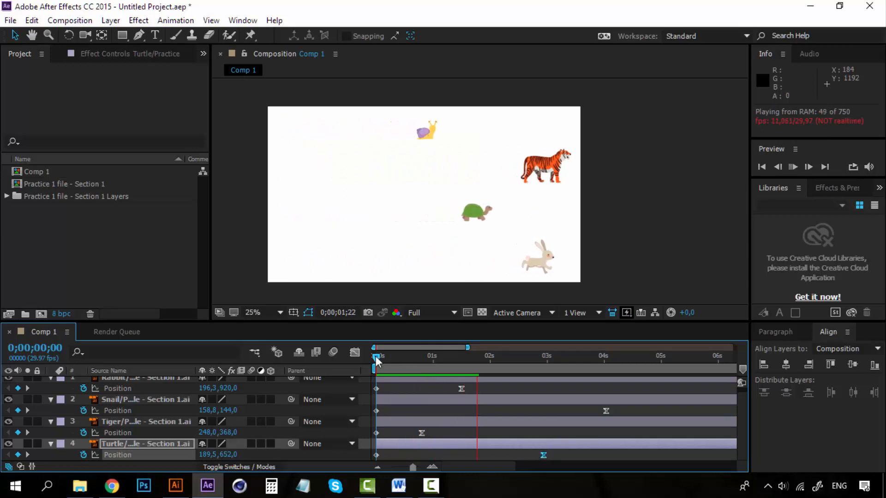
{"action": "key", "text": "space"}
{"action": "key", "text": "space"}
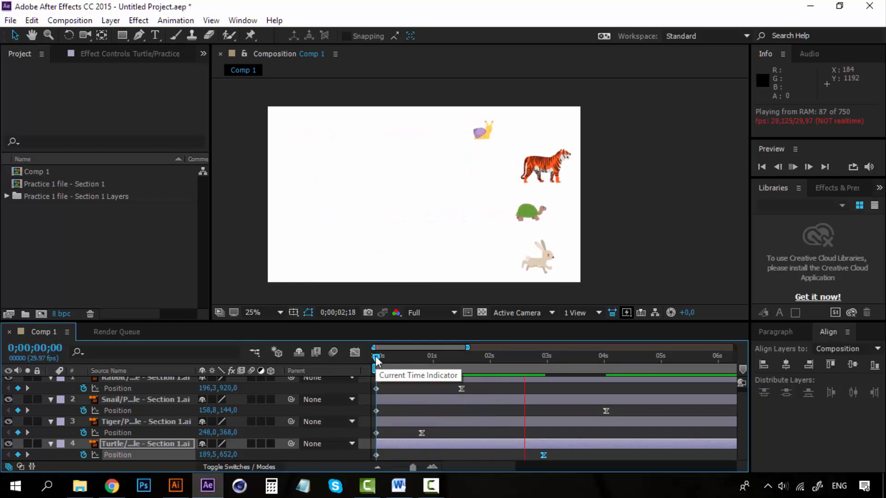
{"action": "key", "text": "space"}
{"action": "key", "text": "space"}
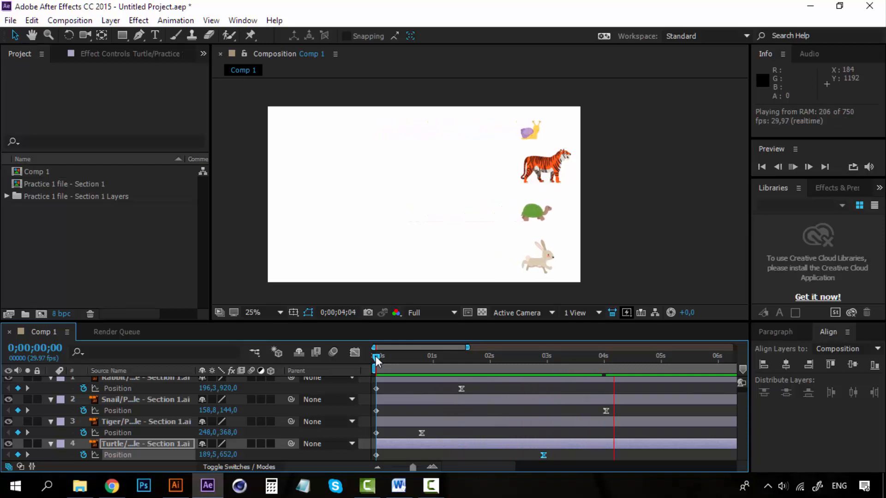
{"action": "key", "text": "space"}
{"action": "key", "text": "space"}
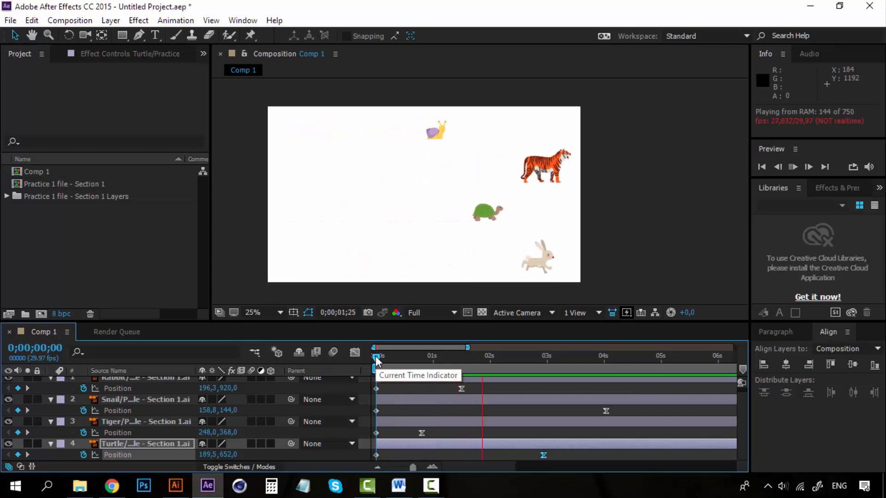
{"action": "key", "text": "space"}
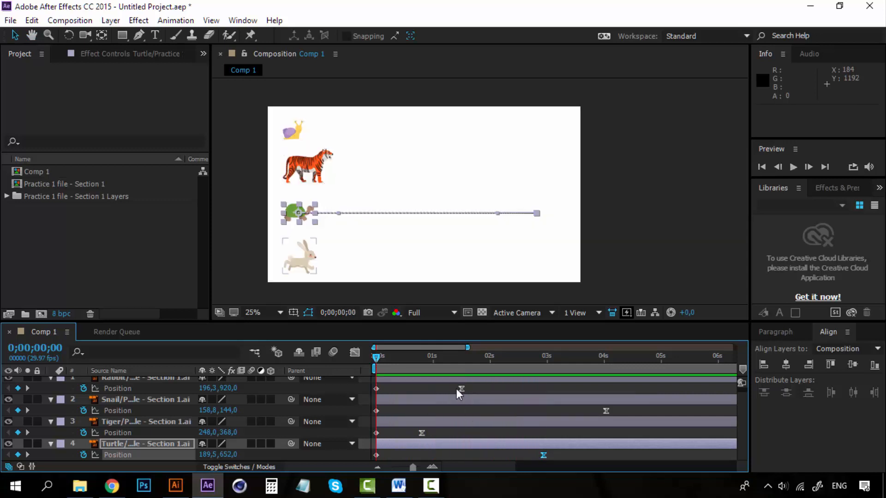
{"action": "left_click", "coordinate": [605, 356]}
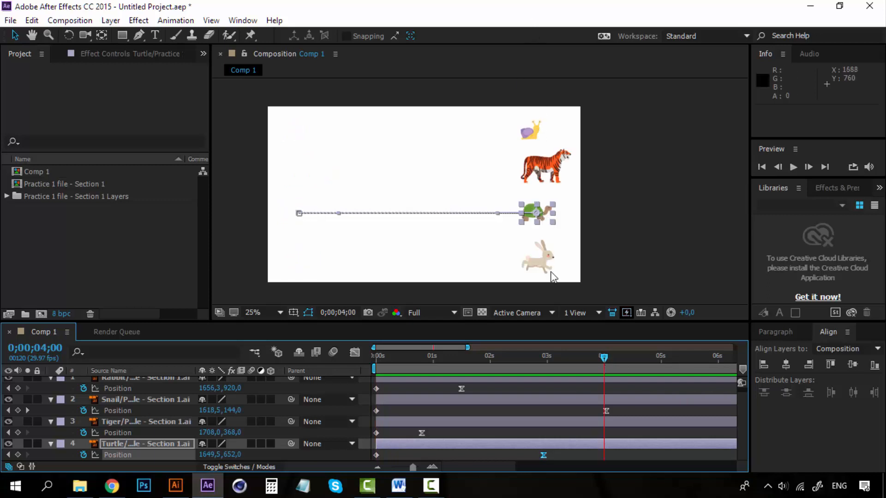
{"action": "left_click_drag", "start_coordinate": [598, 357], "coordinate": [379, 359]}
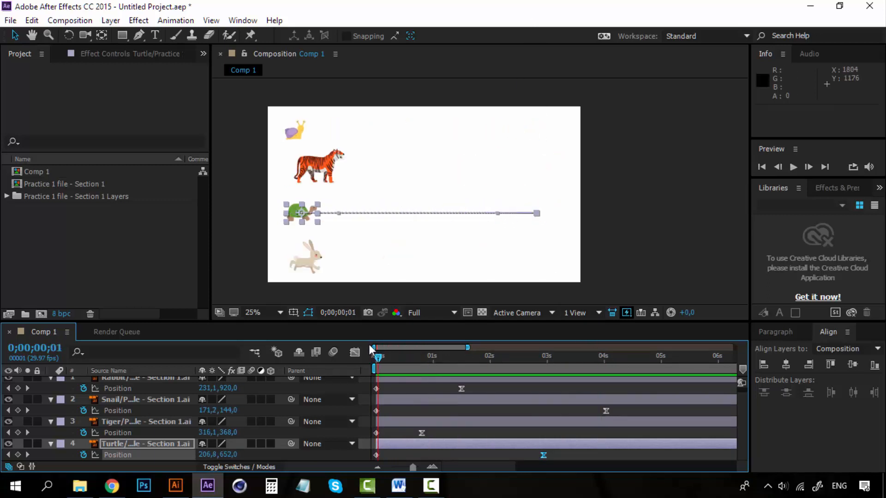
Step: Preview the animation from the start, then select the snail, tiger, turtle and rabbit in turn to review them
{"action": "key", "text": "space"}
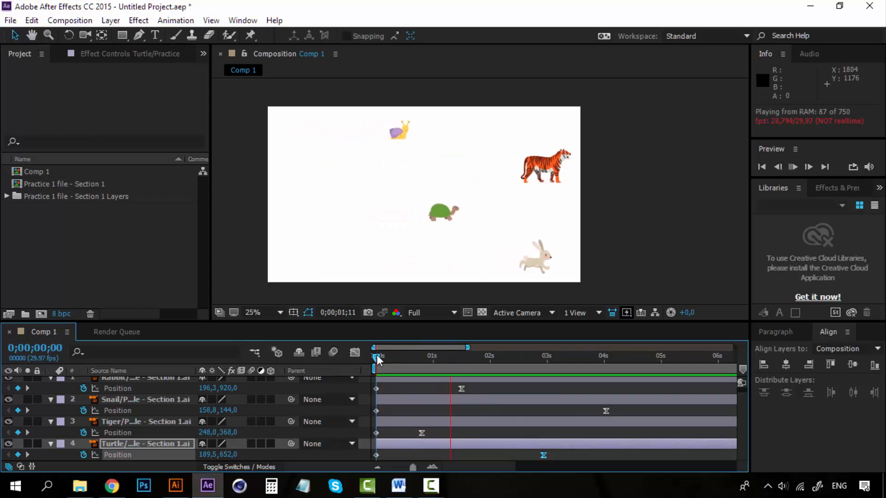
{"action": "key", "text": "space"}
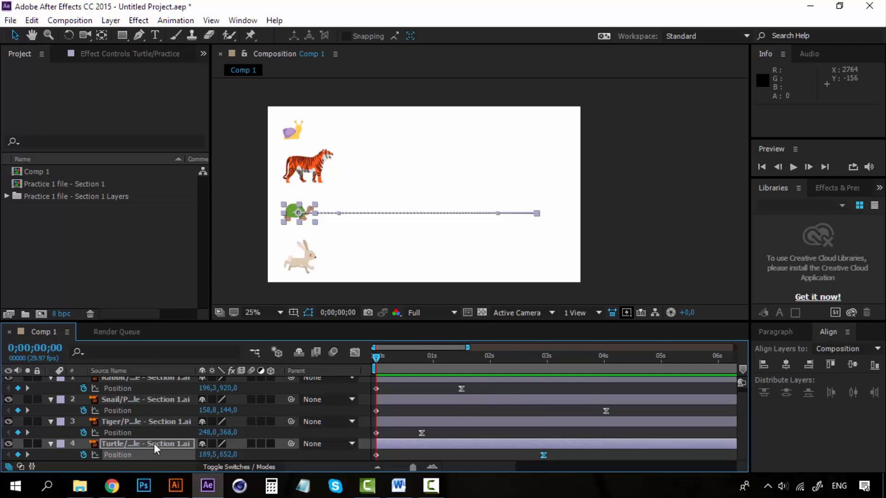
{"action": "left_click", "coordinate": [153, 400]}
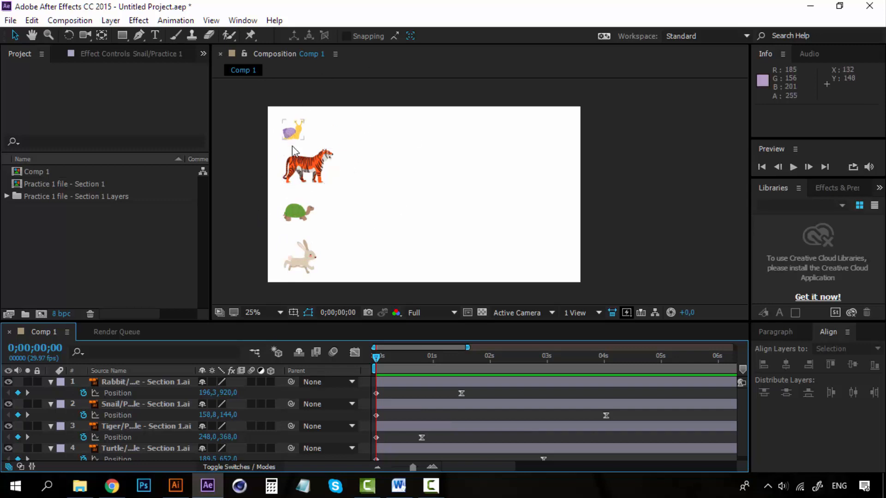
{"action": "left_click", "coordinate": [312, 165]}
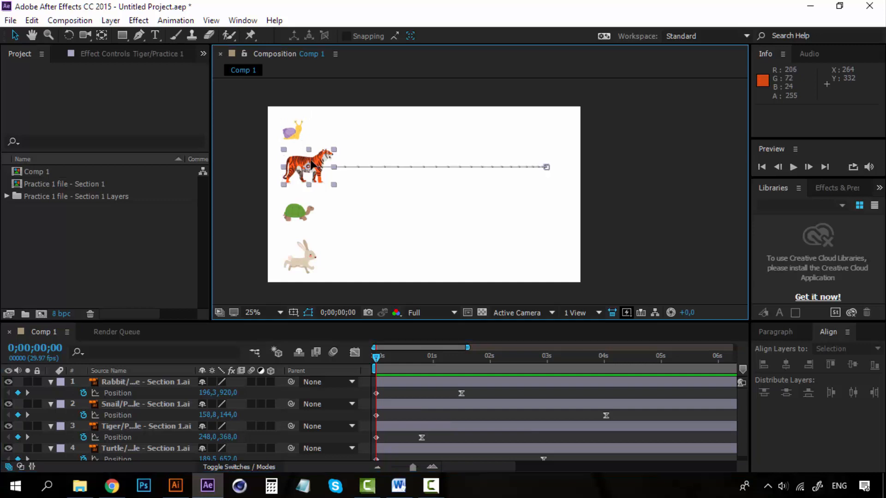
{"action": "left_click", "coordinate": [298, 212]}
{"action": "left_click", "coordinate": [300, 257]}
Step: Zoom in on the tiger to 200% in the composition view to examine the sharpness of its edges
{"action": "scroll", "coordinate": [284, 190], "scroll_direction": "up", "scroll_amount": 6}
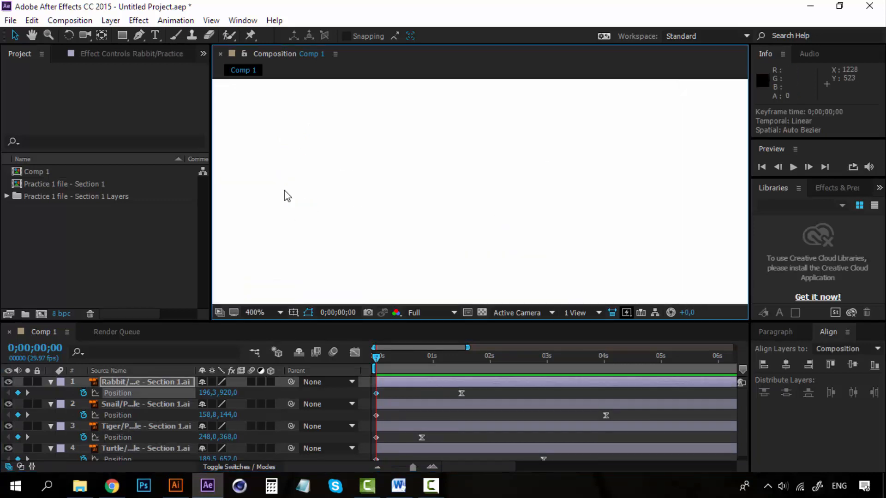
{"action": "scroll", "coordinate": [285, 190], "scroll_direction": "down", "scroll_amount": 6}
{"action": "scroll", "coordinate": [304, 179], "scroll_direction": "up", "scroll_amount": 3}
{"action": "key", "text": "h"}
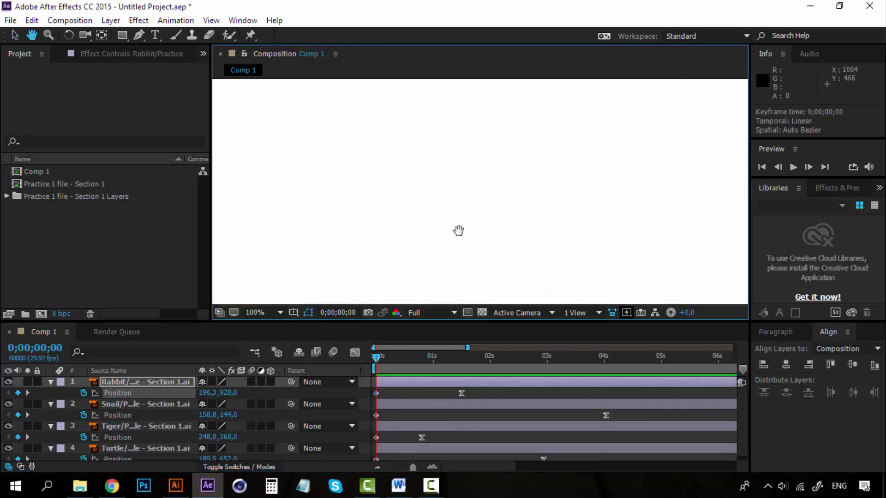
{"action": "left_click_drag", "start_coordinate": [301, 131], "coordinate": [514, 113]}
{"action": "key", "text": "v"}
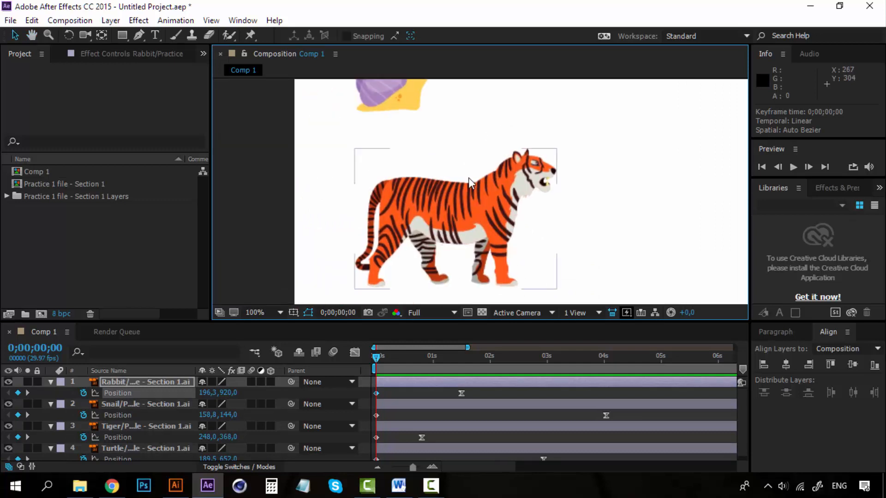
{"action": "scroll", "coordinate": [469, 183], "scroll_direction": "up", "scroll_amount": 2}
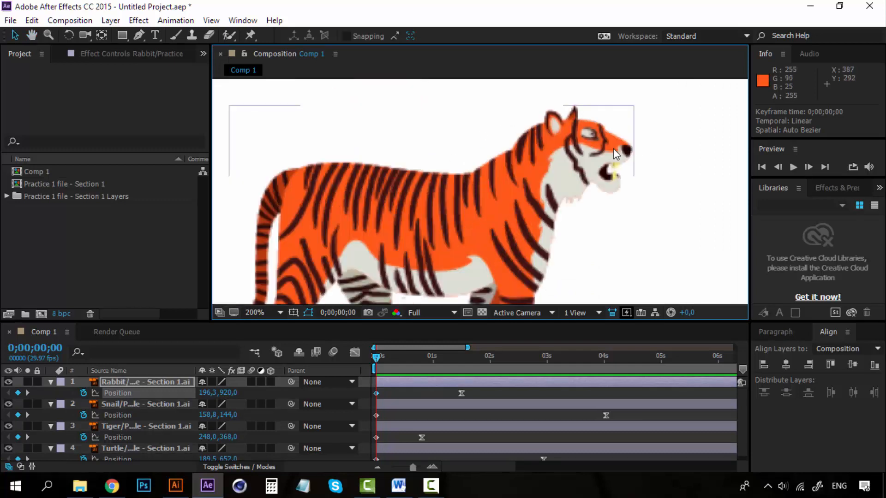
{"action": "key", "text": "h"}
{"action": "left_click_drag", "start_coordinate": [595, 179], "coordinate": [601, 130]}
{"action": "key", "text": "v"}
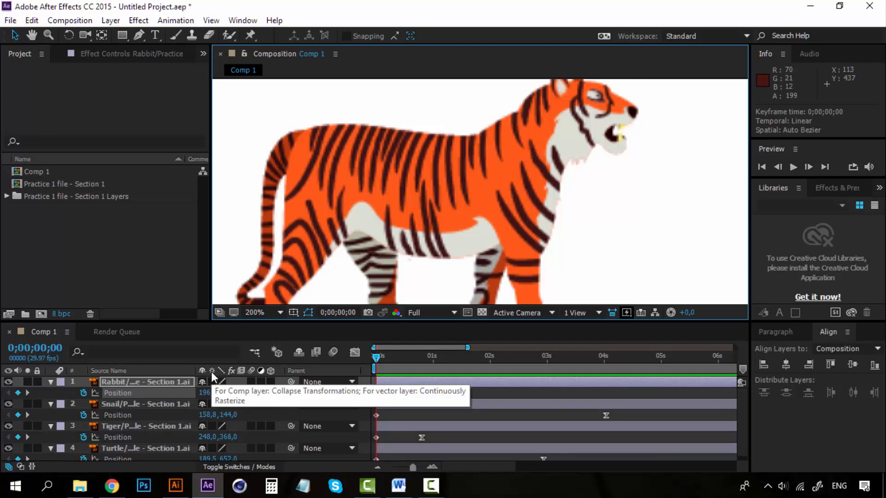
Step: Select all four animal layers, collapse their properties and enable Continuously Rasterize on them
{"action": "left_click", "coordinate": [140, 383]}
{"action": "scroll", "coordinate": [134, 420], "scroll_direction": "down", "scroll_amount": 1}
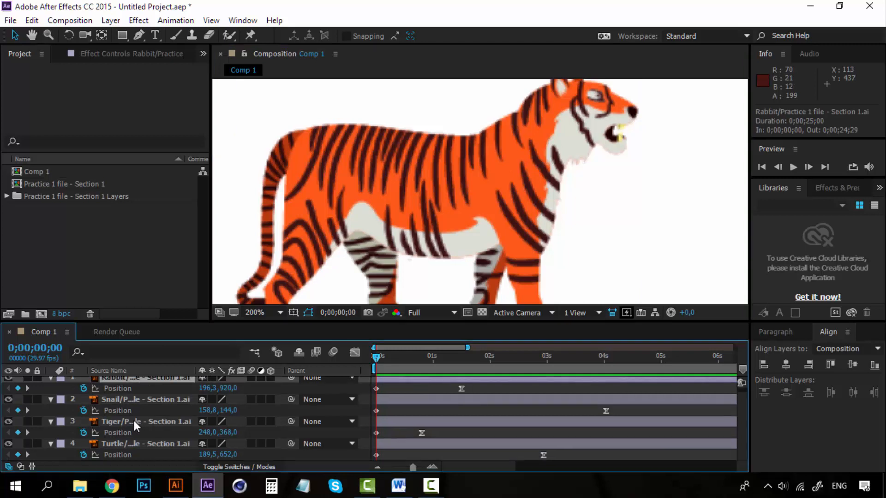
{"action": "left_click", "coordinate": [133, 443], "text": "shift"}
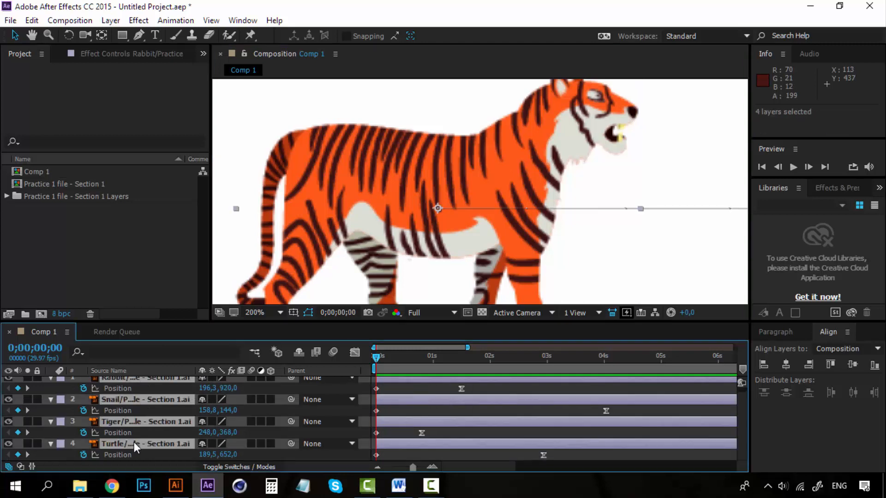
{"action": "left_click", "coordinate": [50, 422]}
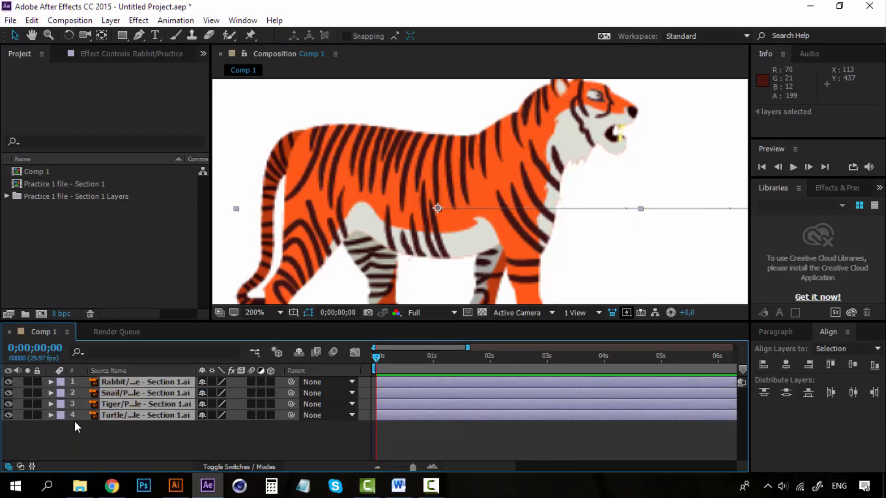
{"action": "left_click", "coordinate": [212, 382]}
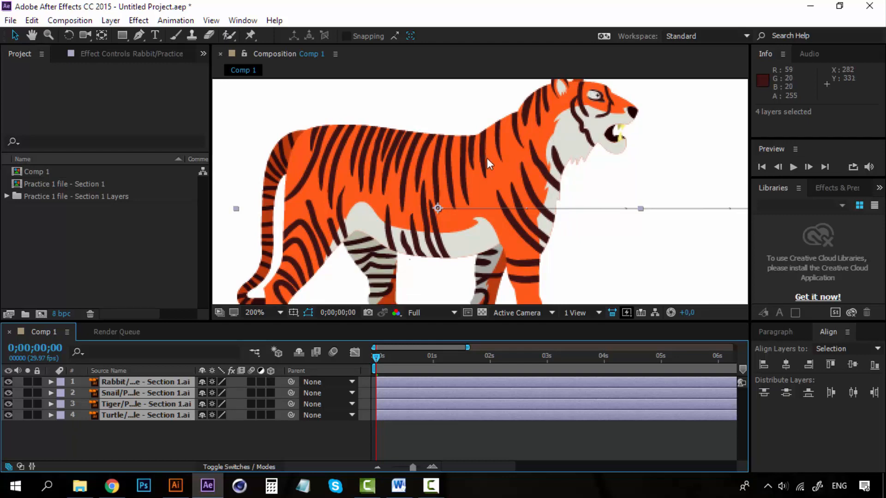
Step: Switch Continuously Rasterize off and back on for the four animal layers to compare the tiger's sharpness
{"action": "scroll", "coordinate": [492, 154], "scroll_direction": "down", "scroll_amount": 3}
{"action": "scroll", "coordinate": [492, 154], "scroll_direction": "up", "scroll_amount": 3}
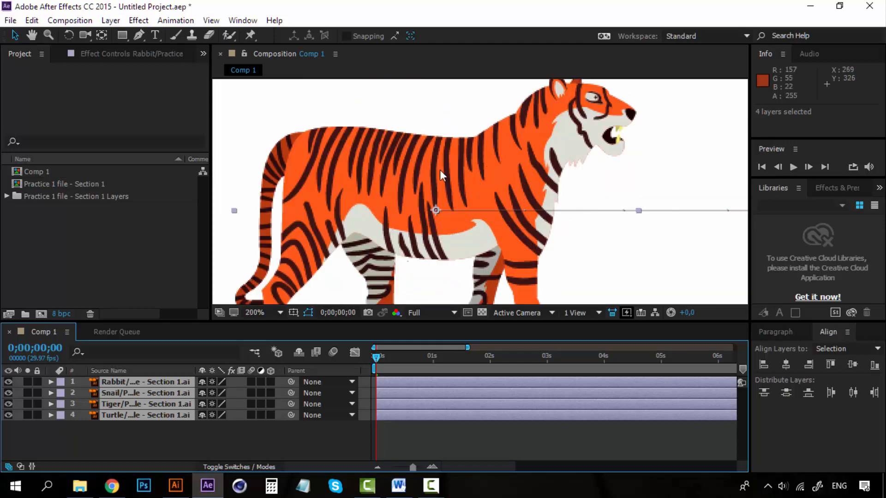
{"action": "left_click", "coordinate": [212, 381]}
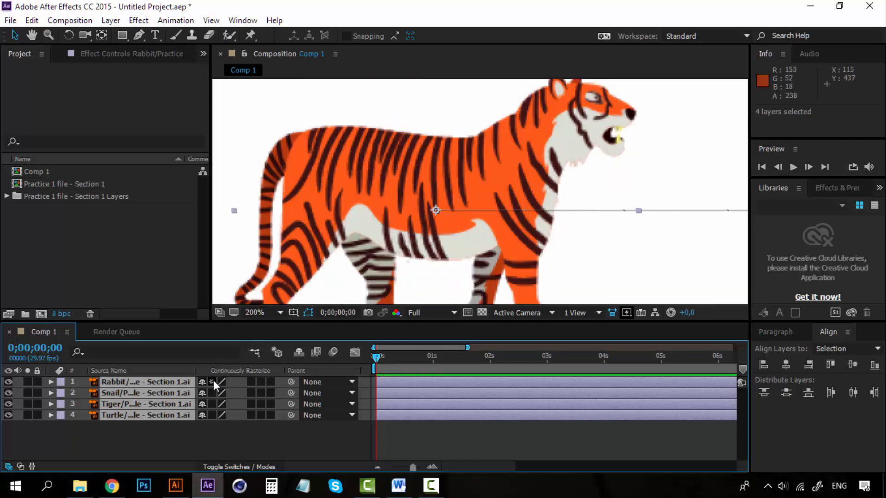
{"action": "left_click", "coordinate": [213, 382]}
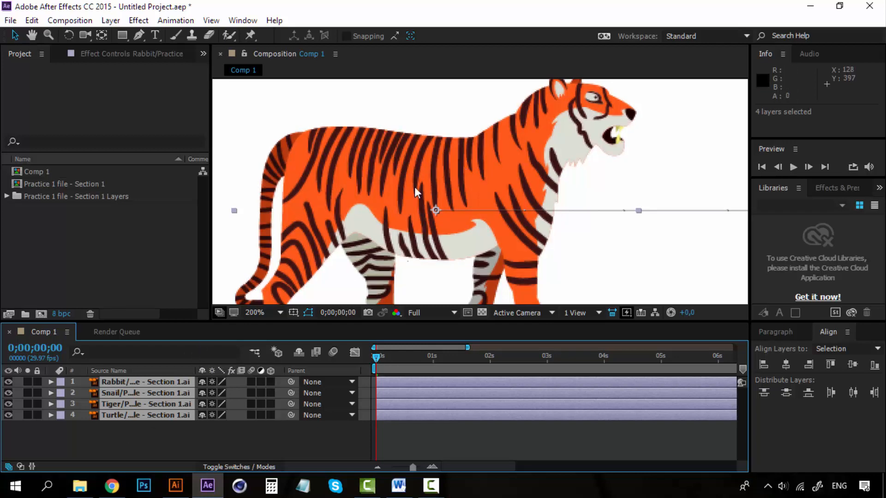
Step: Return the composition view to 25% with the whole frame in sight and deselect all layers
{"action": "scroll", "coordinate": [508, 168], "scroll_direction": "down", "scroll_amount": 6}
{"action": "key", "text": "space"}
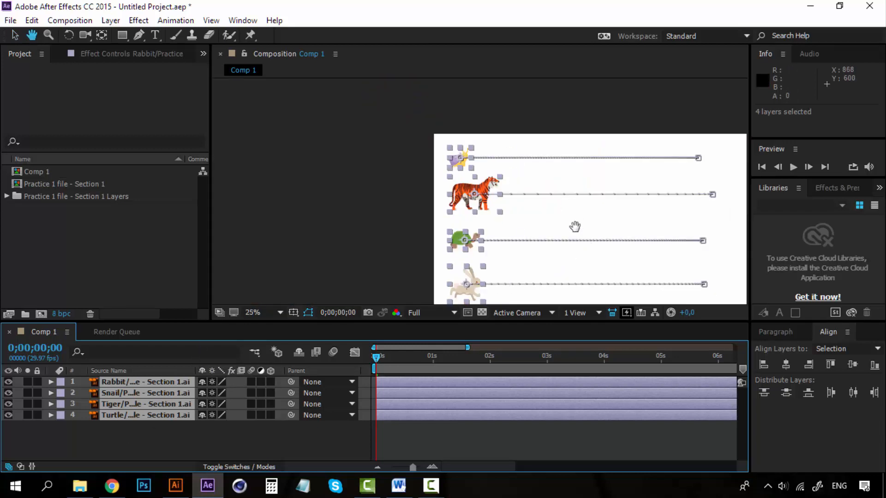
{"action": "left_click_drag", "start_coordinate": [575, 226], "coordinate": [446, 214]}
{"action": "left_click", "coordinate": [221, 440]}
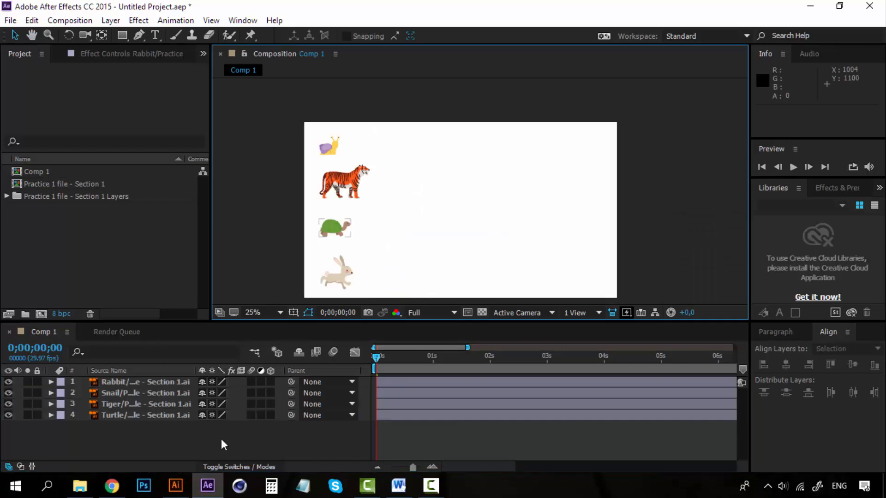